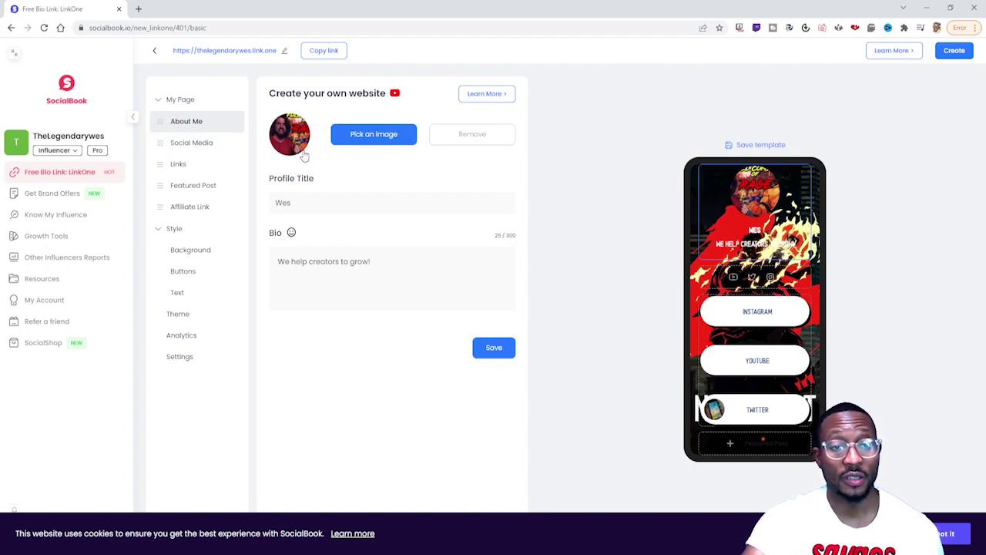
View the upload options for the profile image and save the About Me profile
click(323, 203)
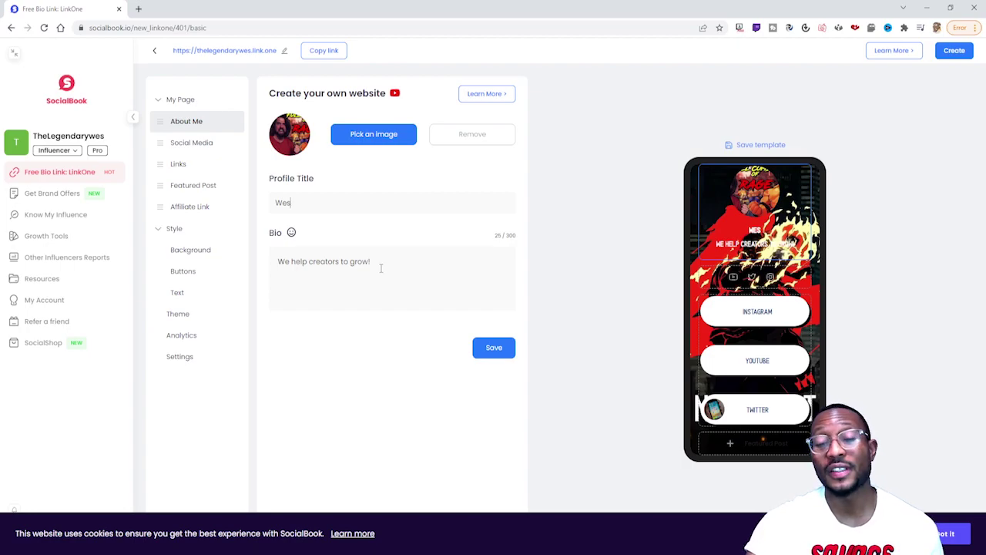
click(368, 138)
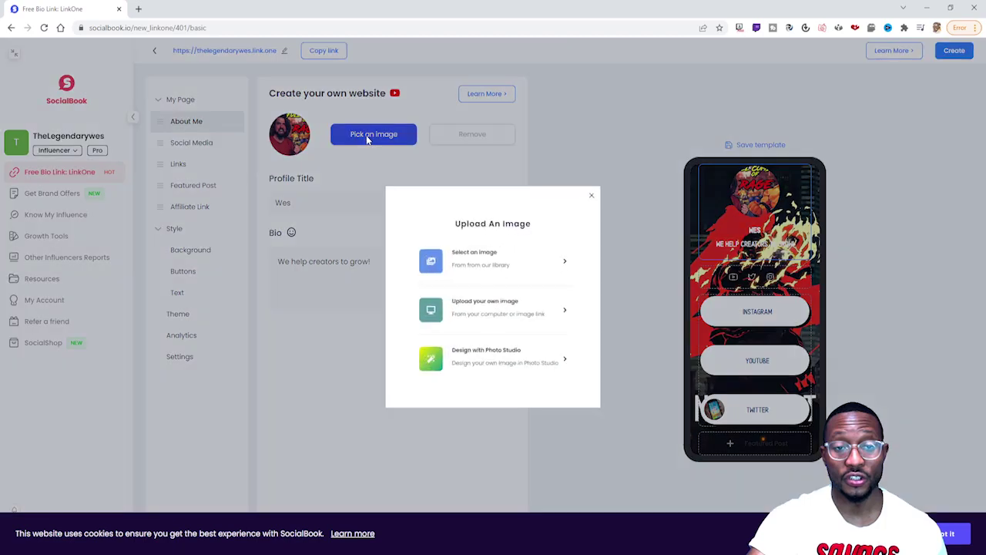
click(623, 161)
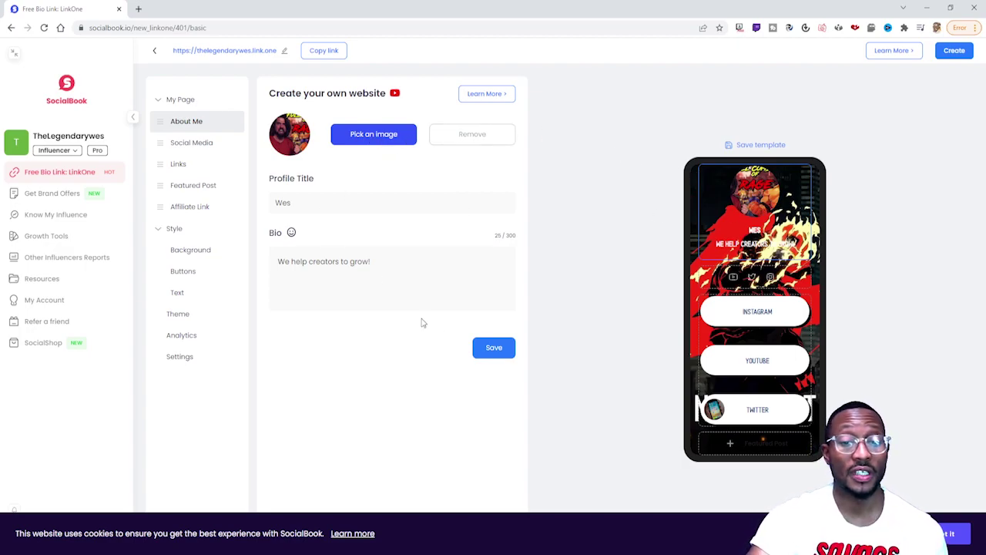
click(506, 357)
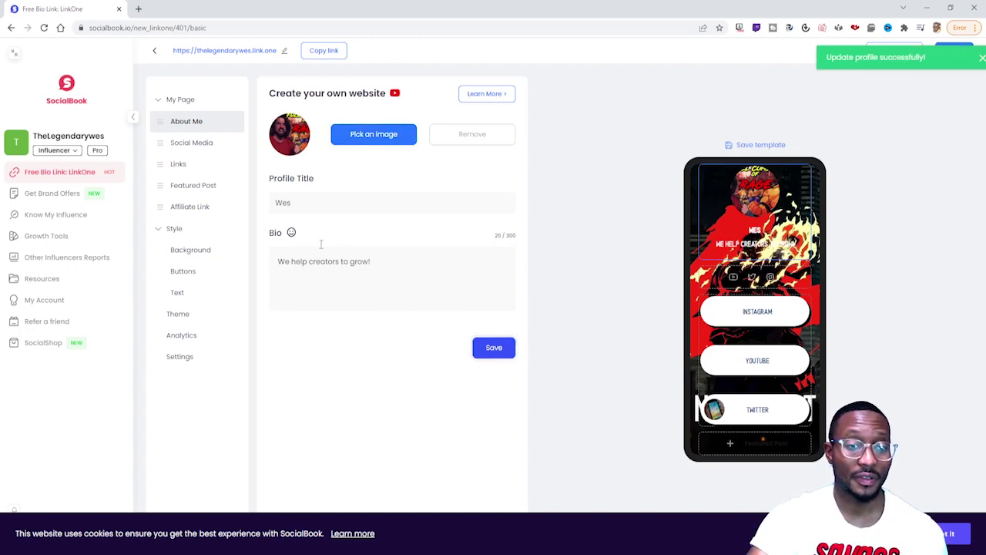
Compare the Social Media links section with the Links section of the bio page
click(202, 153)
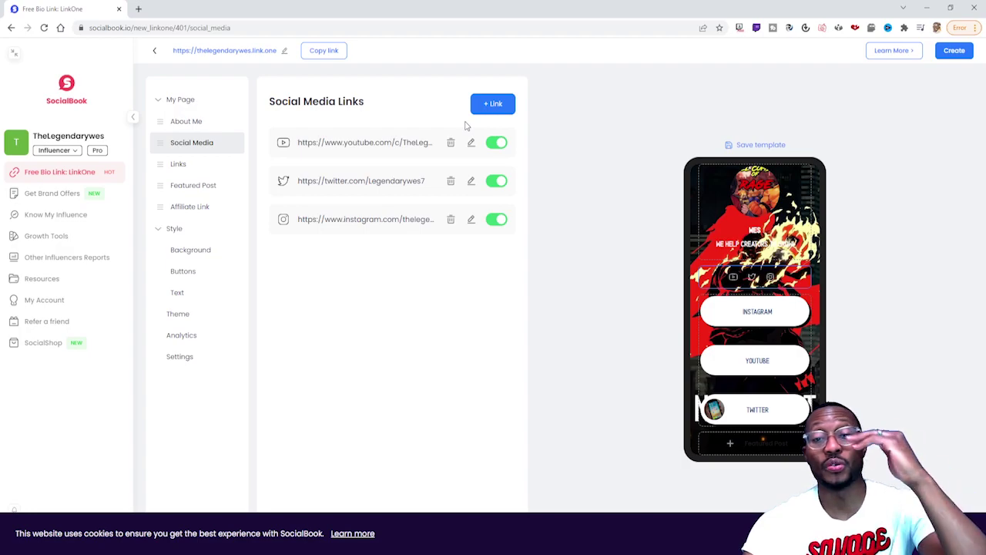
click(497, 106)
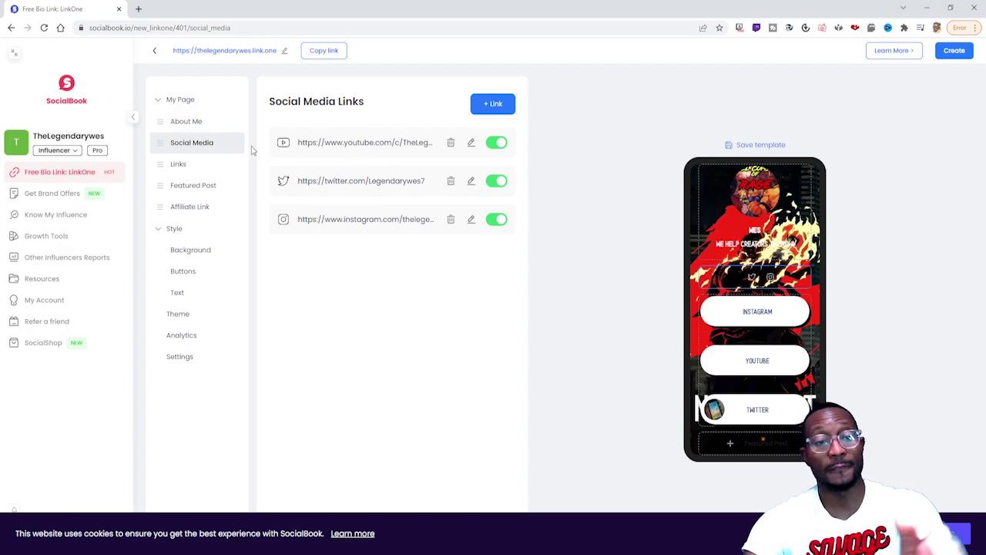
click(188, 166)
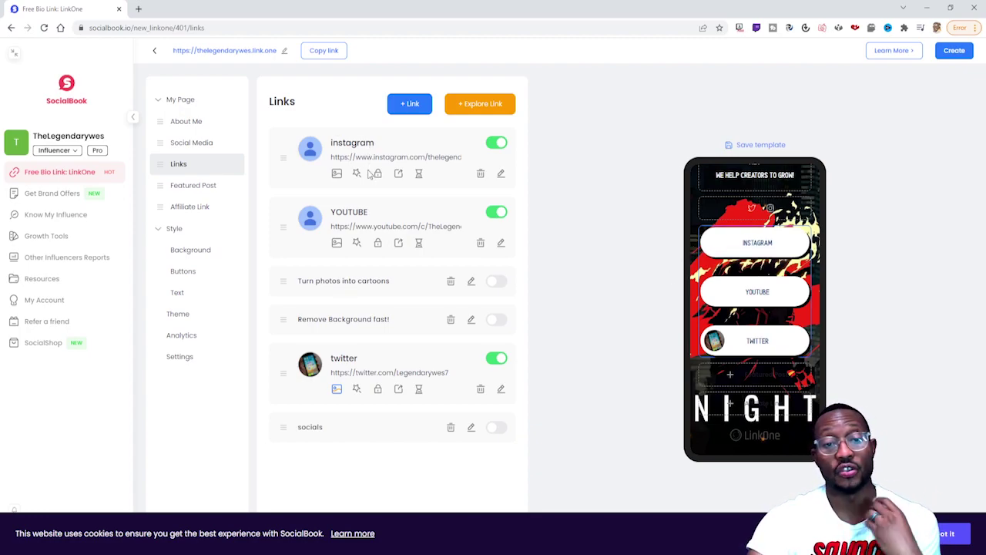
click(173, 147)
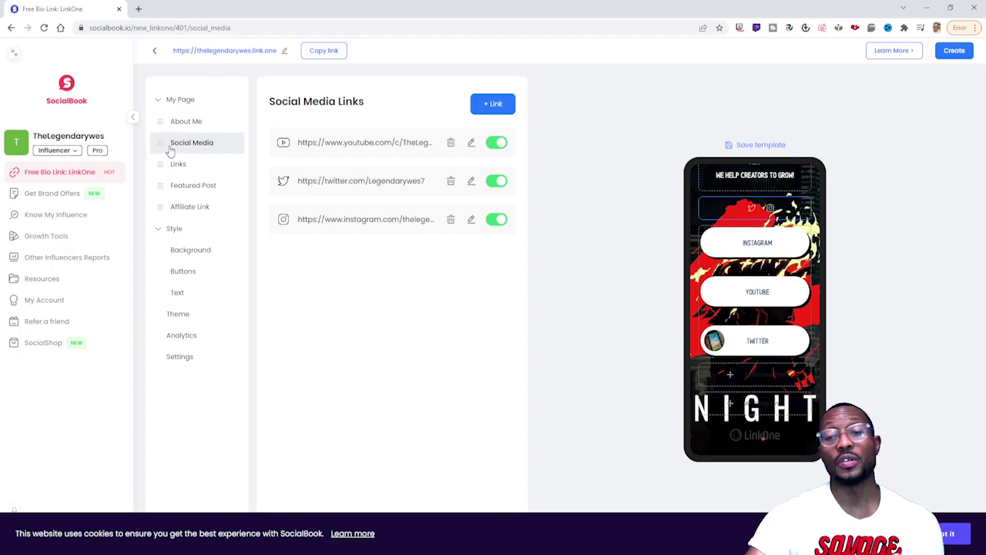
click(183, 165)
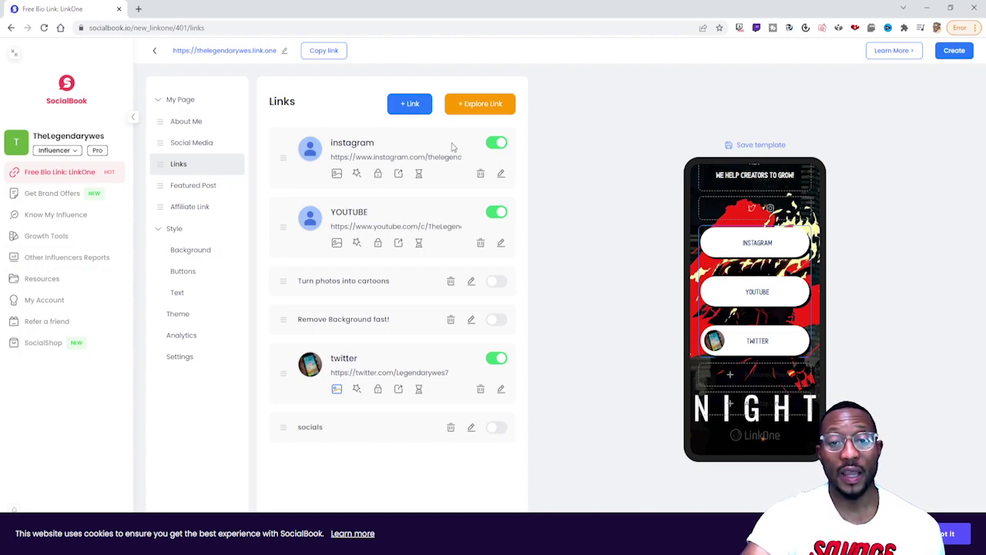
Switch the Instagram link off and back on, and open its details without saving any change
click(496, 144)
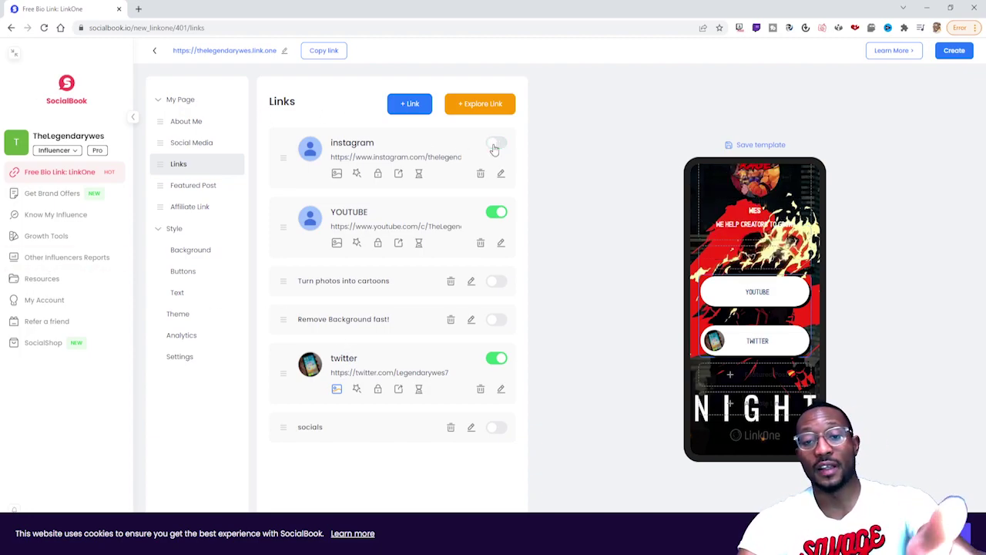
click(495, 146)
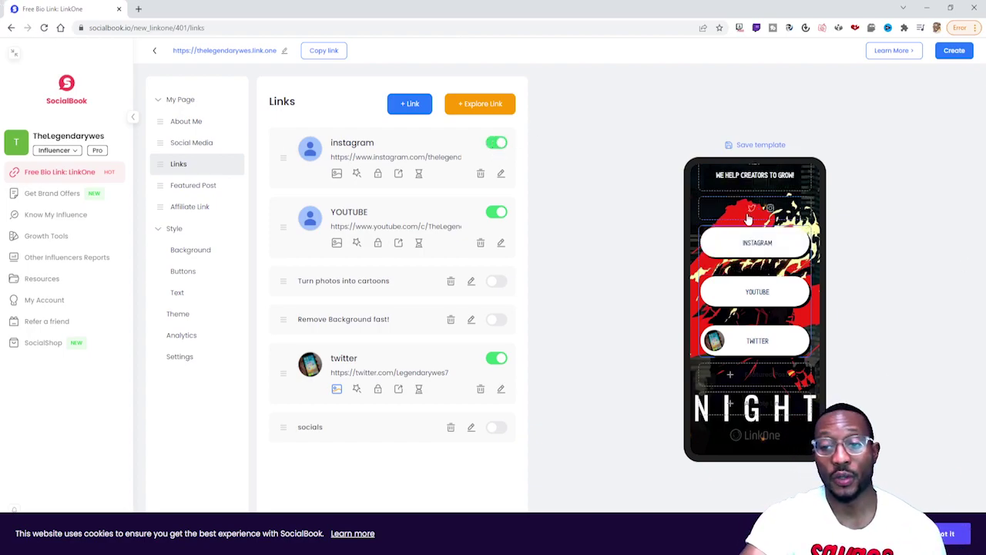
click(737, 244)
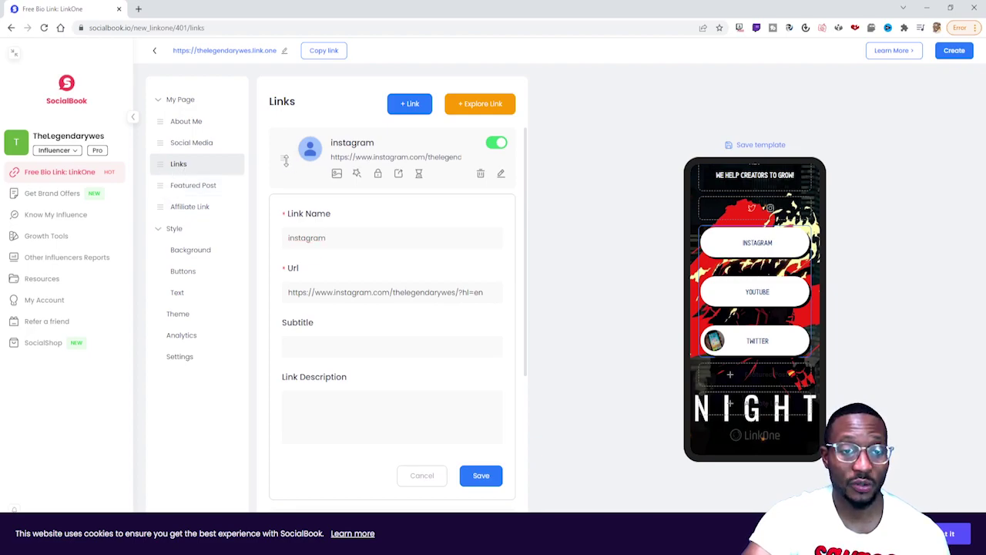
click(420, 477)
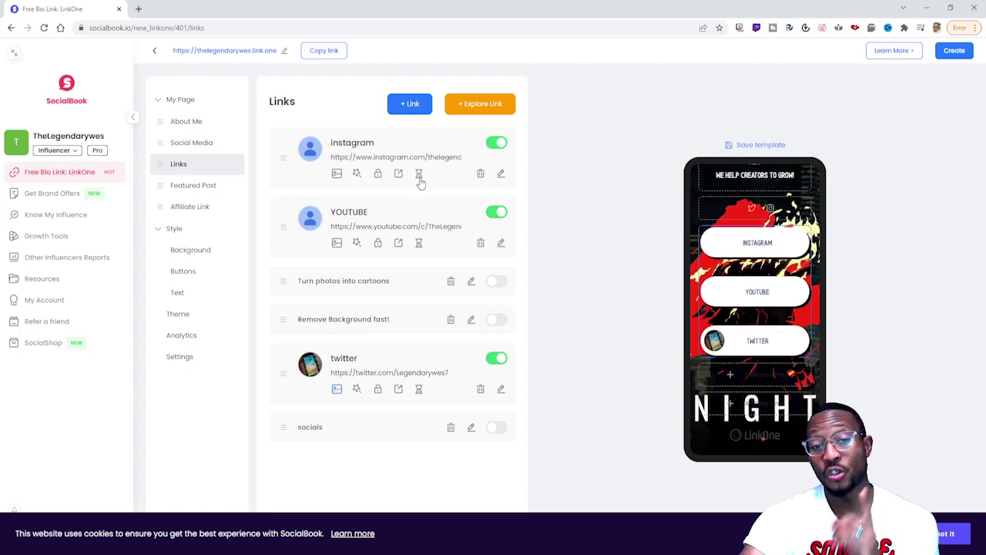
click(337, 243)
click(315, 302)
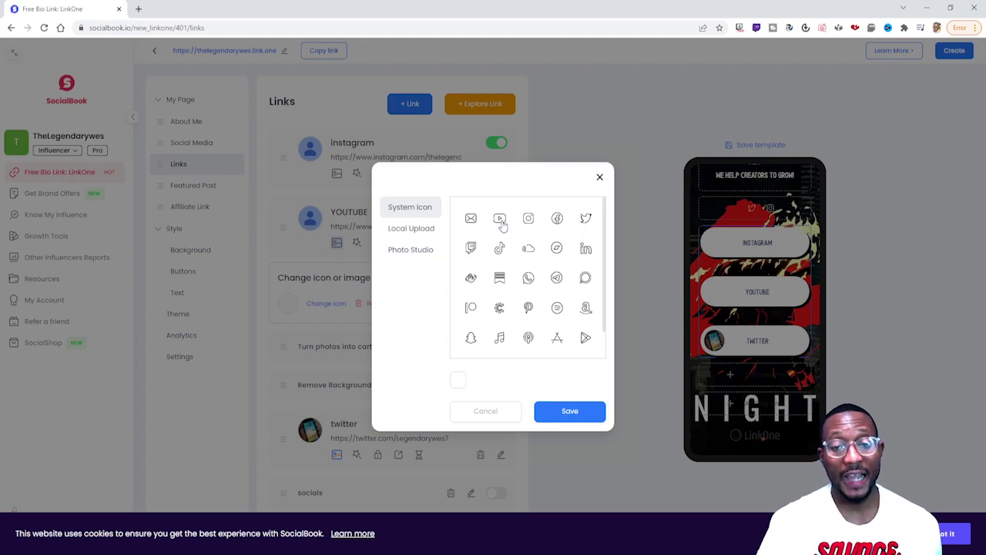
click(600, 177)
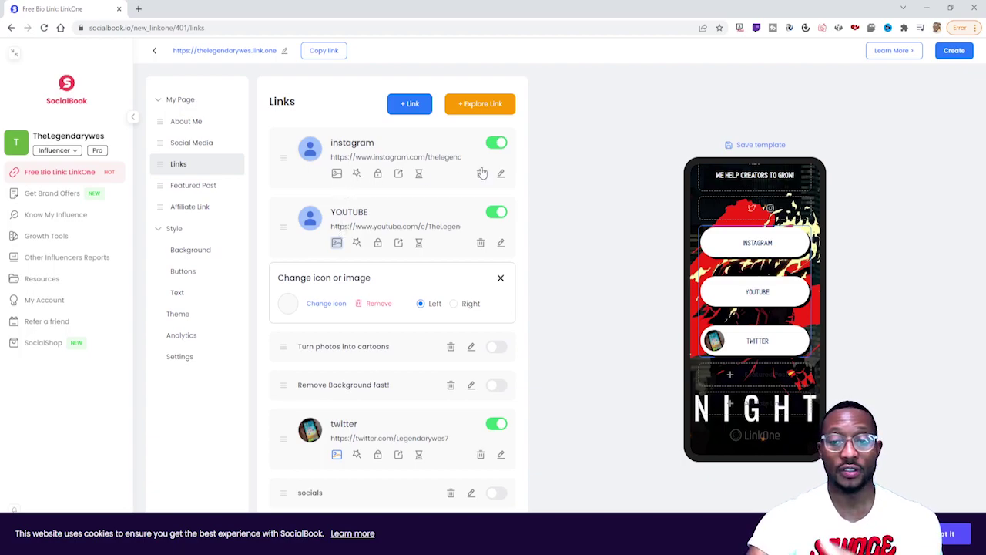
Give the Instagram link the Instagram system icon in red and save it
click(336, 174)
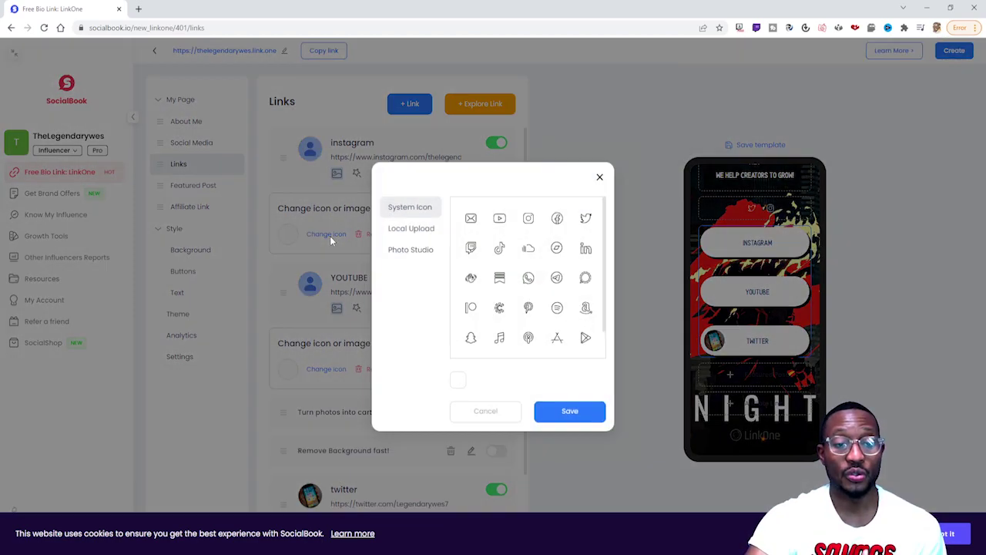
click(331, 237)
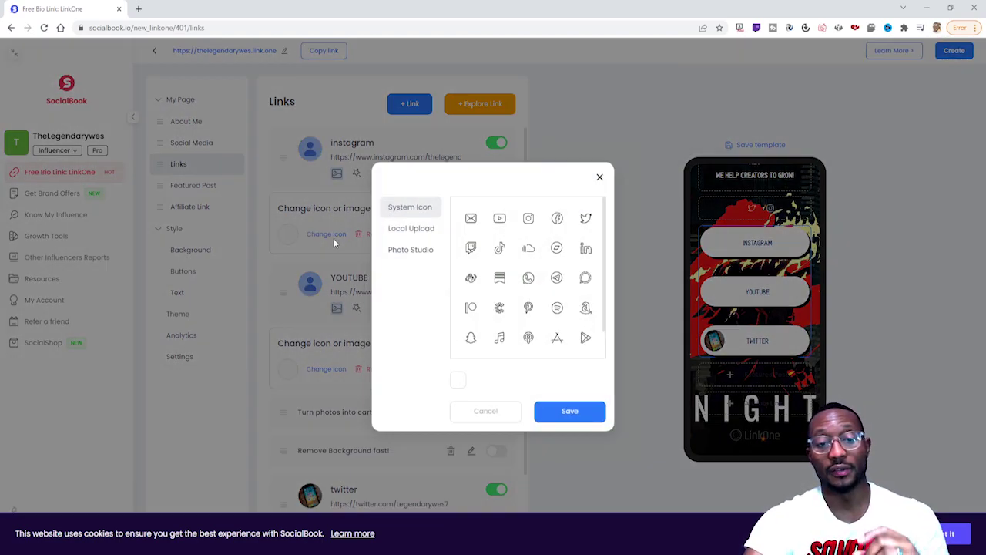
click(530, 220)
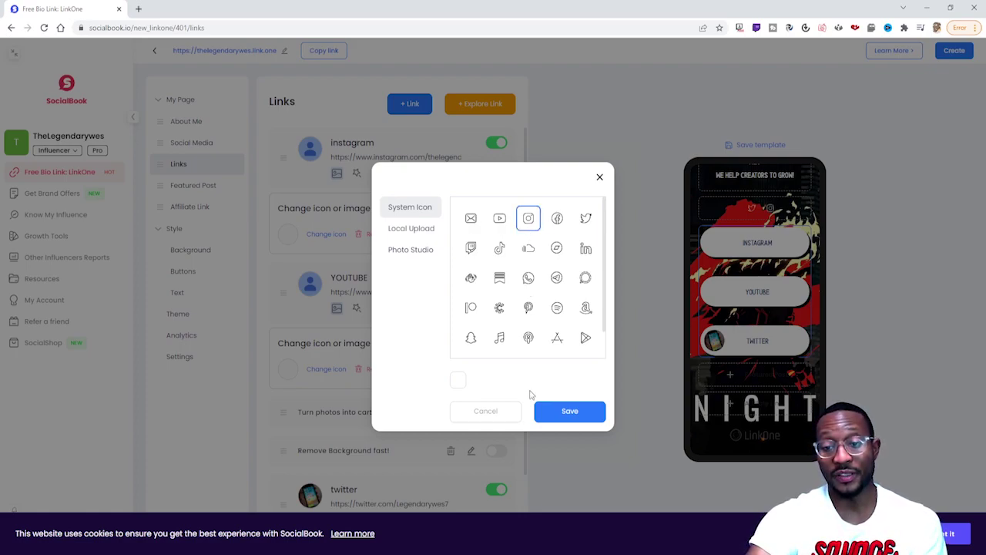
click(459, 380)
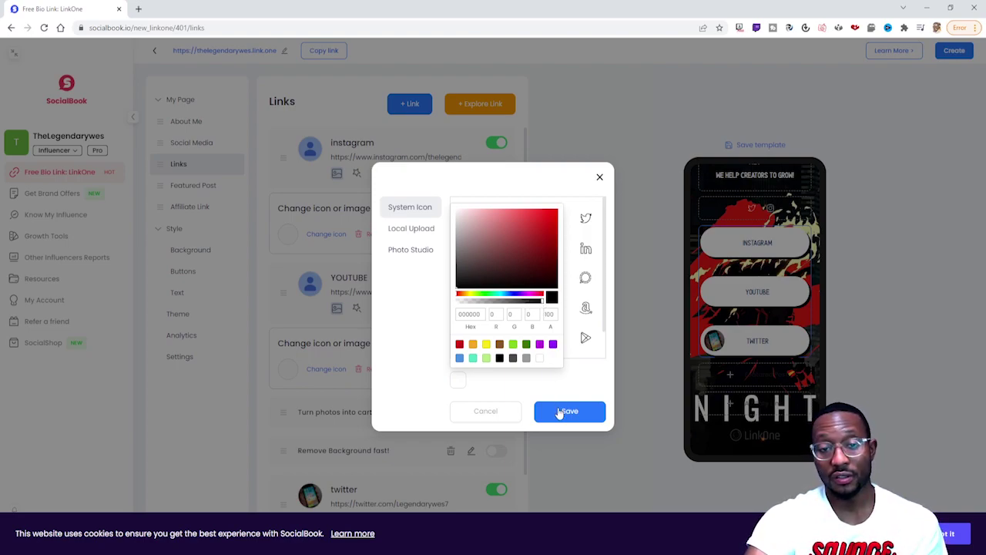
click(552, 212)
click(563, 412)
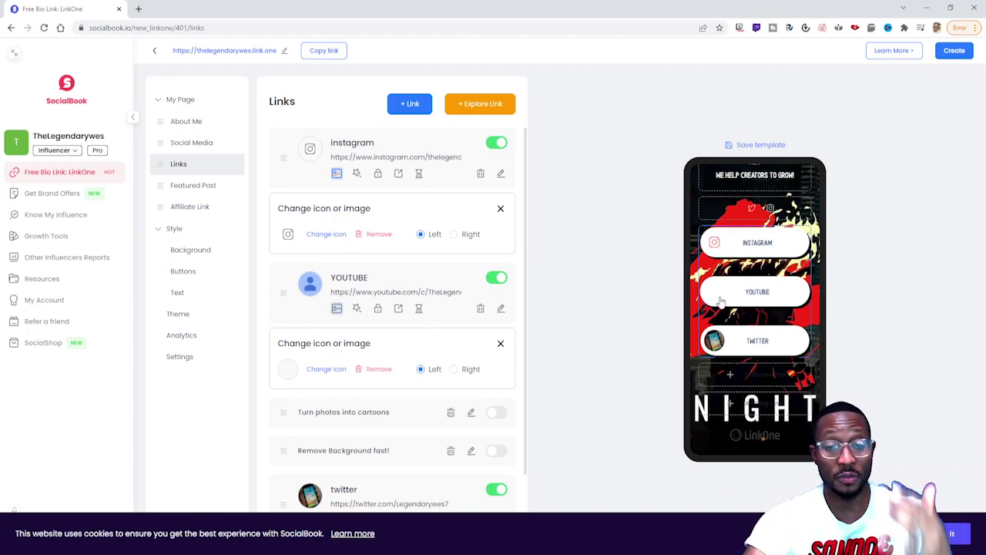
Give the YouTube link the YouTube system icon in red and save it
scroll(412, 326, down, 1)
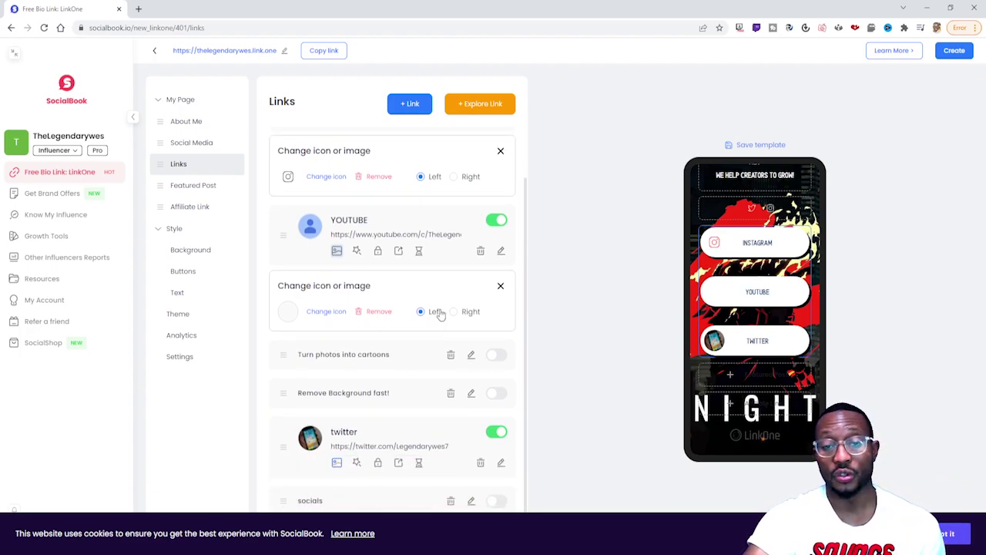
scroll(439, 309, up, 1)
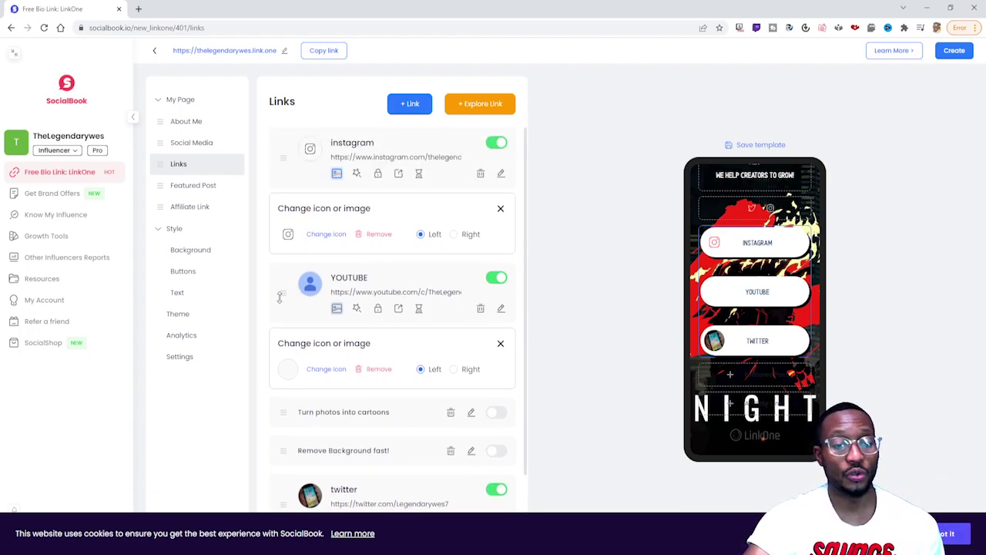
click(336, 308)
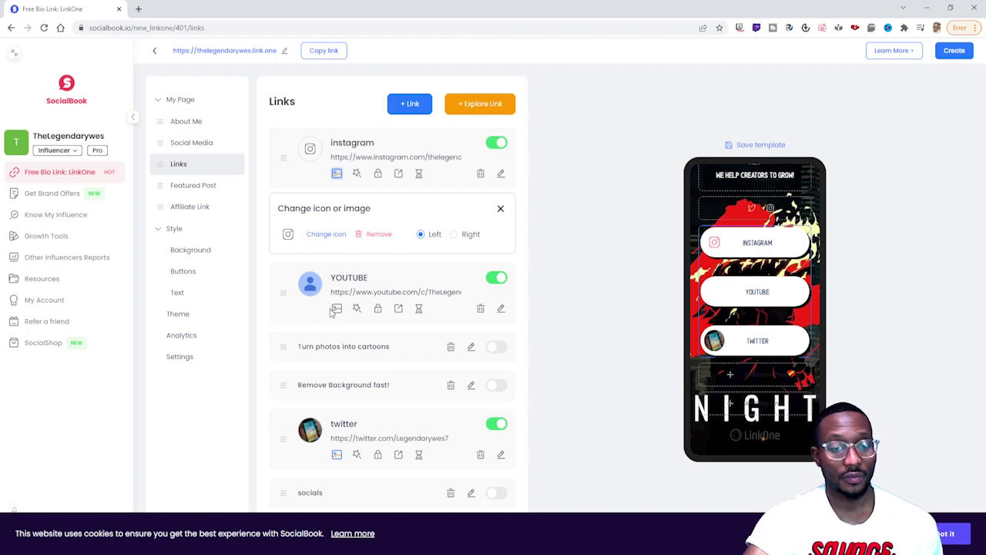
click(333, 312)
click(312, 369)
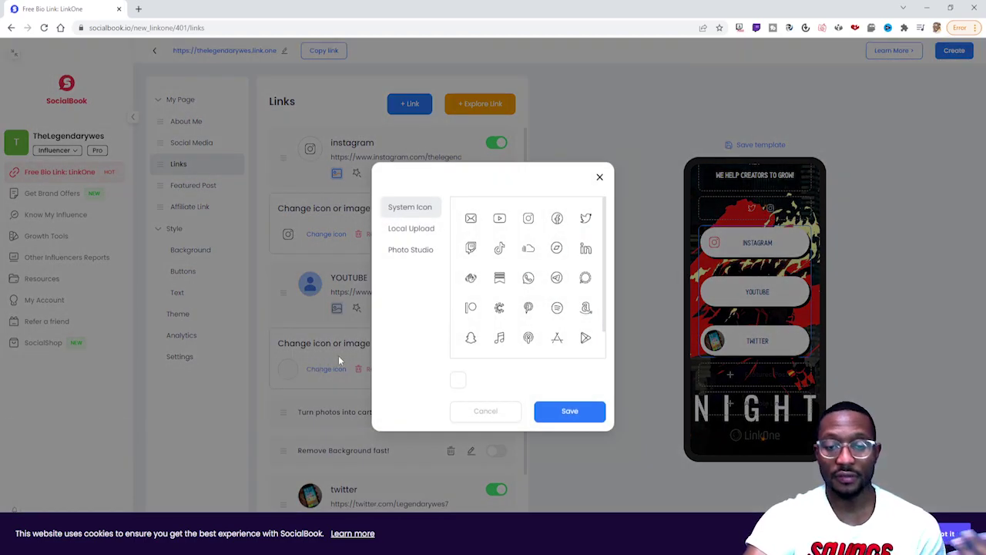
click(501, 220)
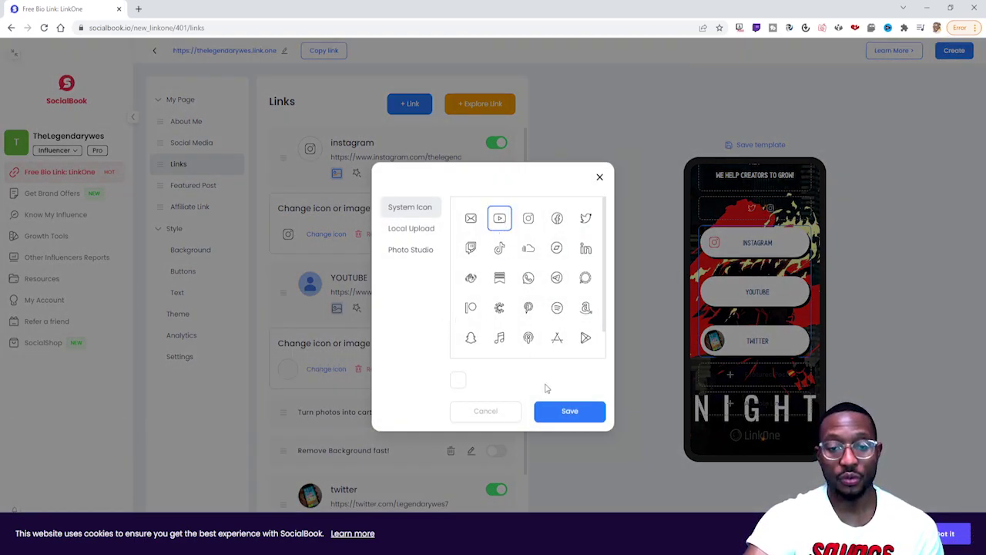
click(460, 382)
click(555, 215)
click(557, 210)
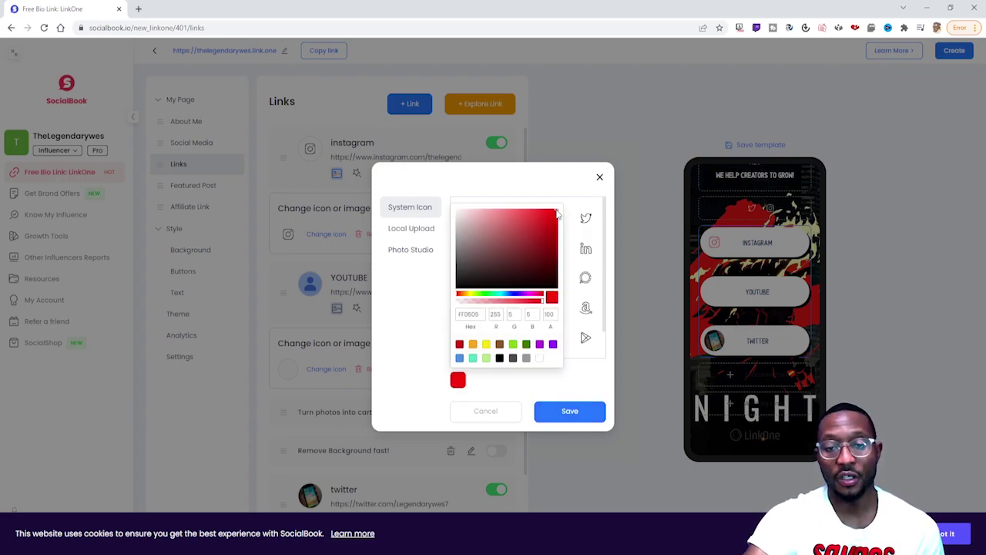
click(568, 413)
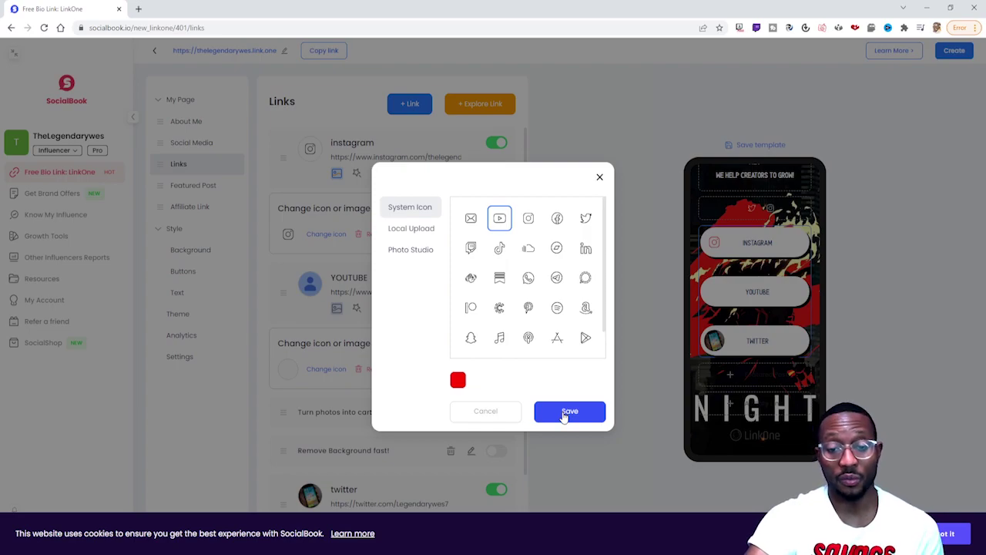
click(566, 414)
Replace the Twitter link's image with the Twitter system icon in red
scroll(414, 390, down, 1)
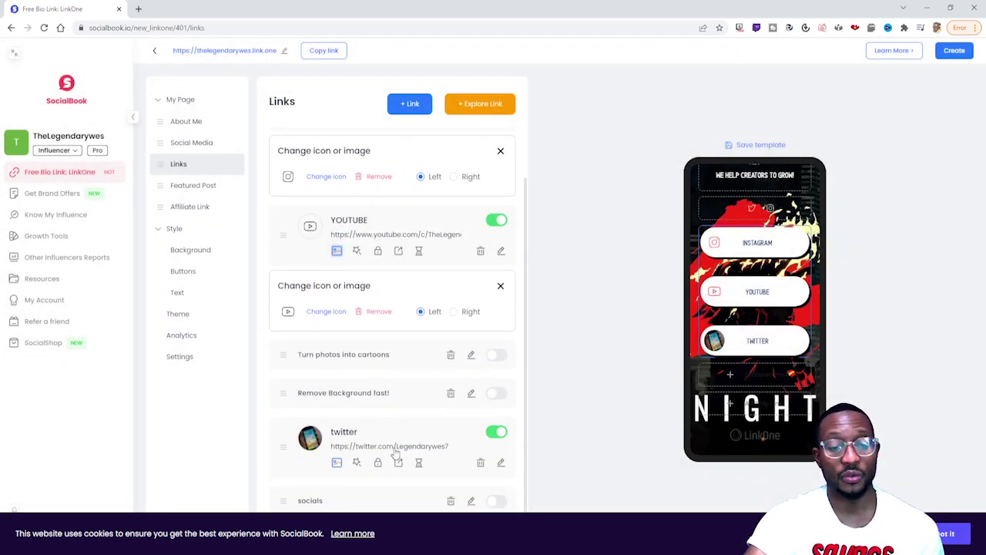
drag(305, 446, 414, 314)
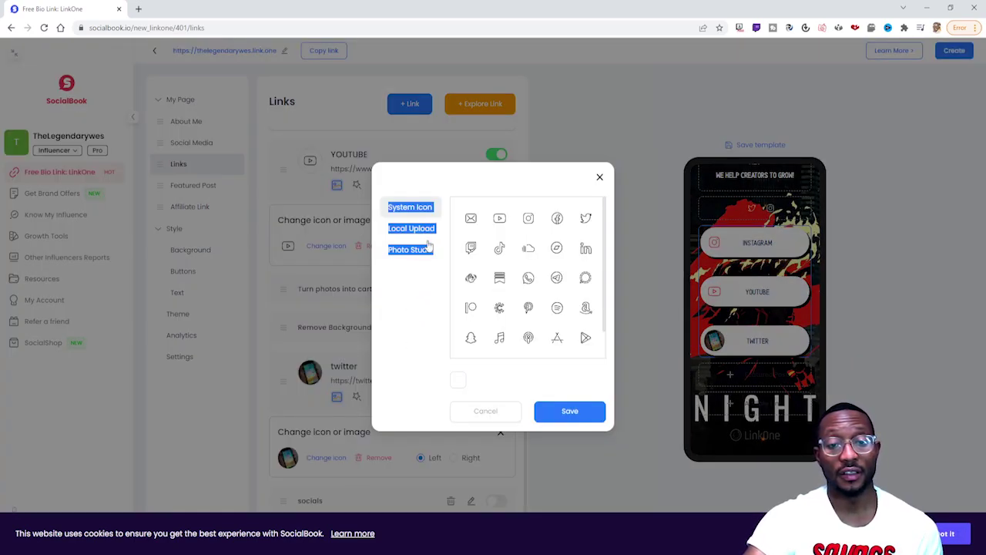
click(426, 288)
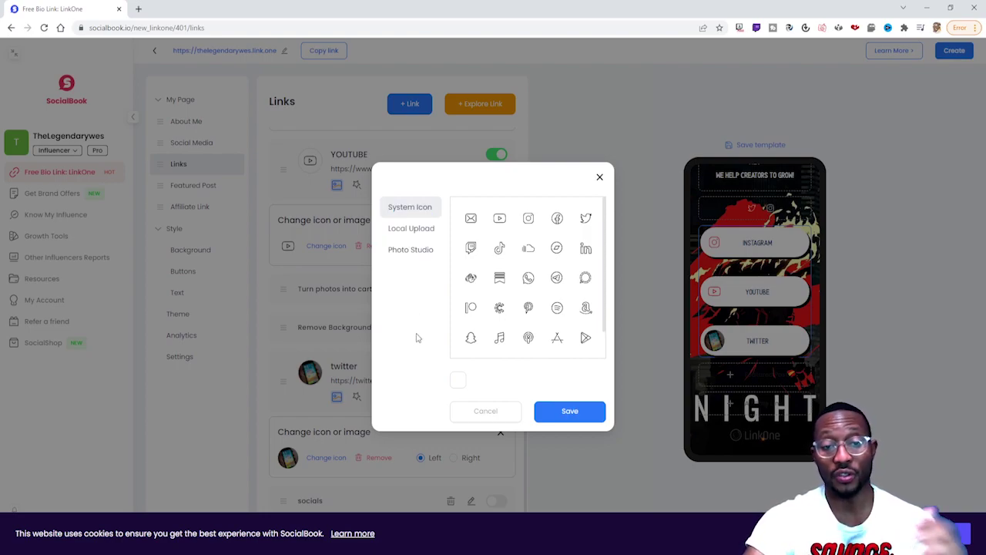
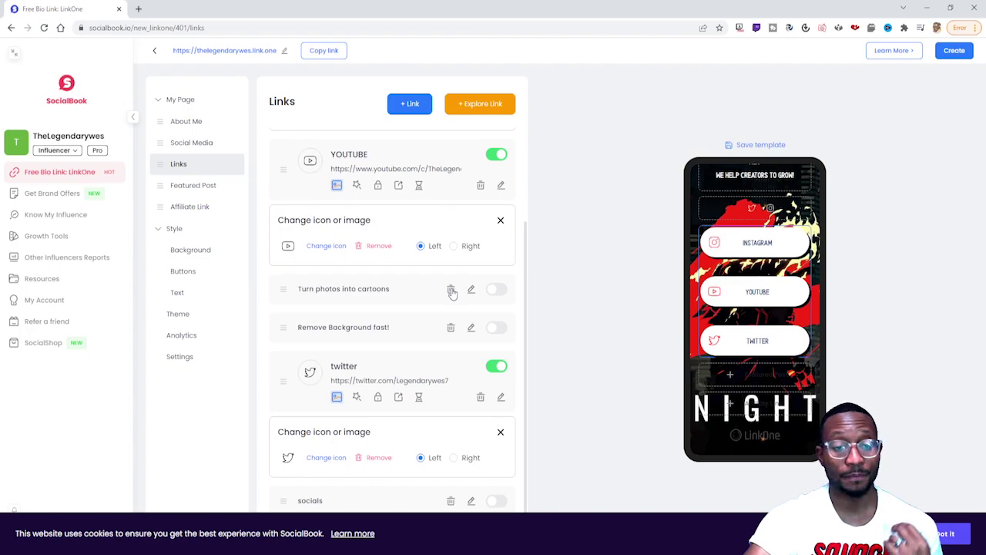
Apply the Blink animation to the YouTube link and close its open option sections
click(501, 221)
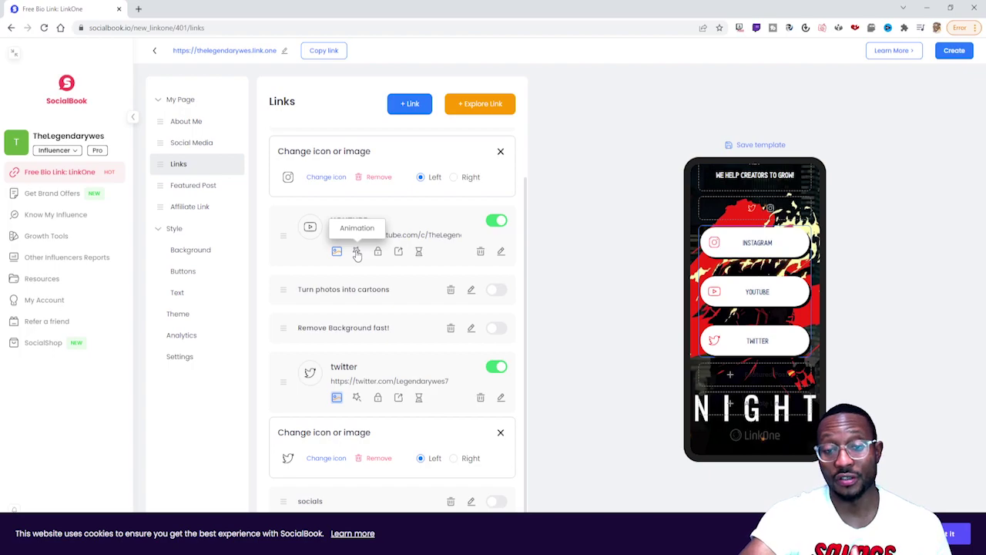
click(357, 252)
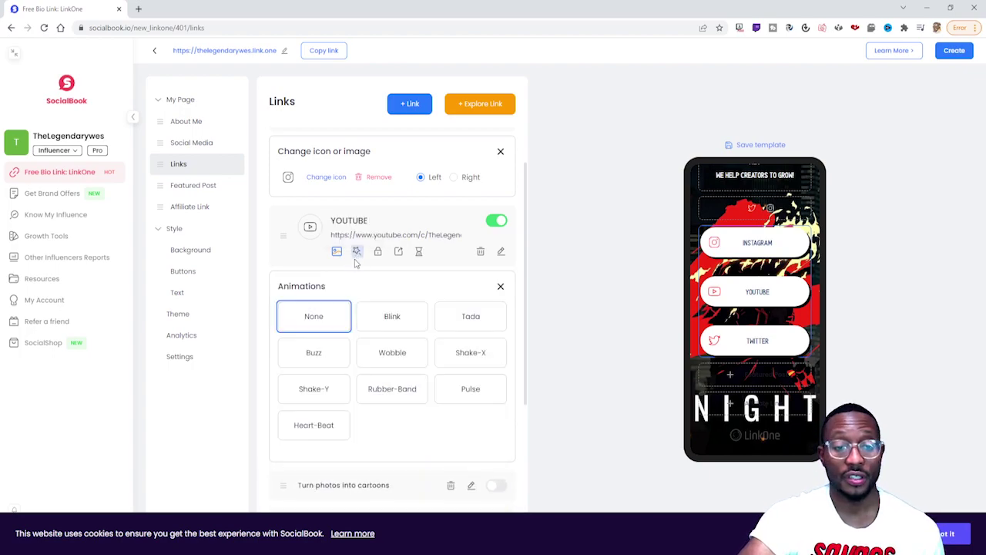
click(374, 318)
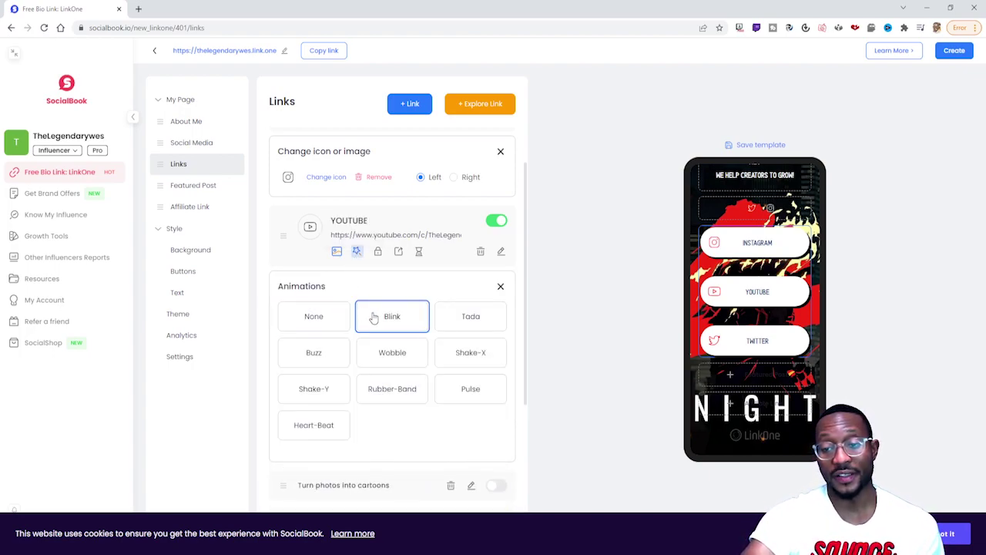
click(501, 286)
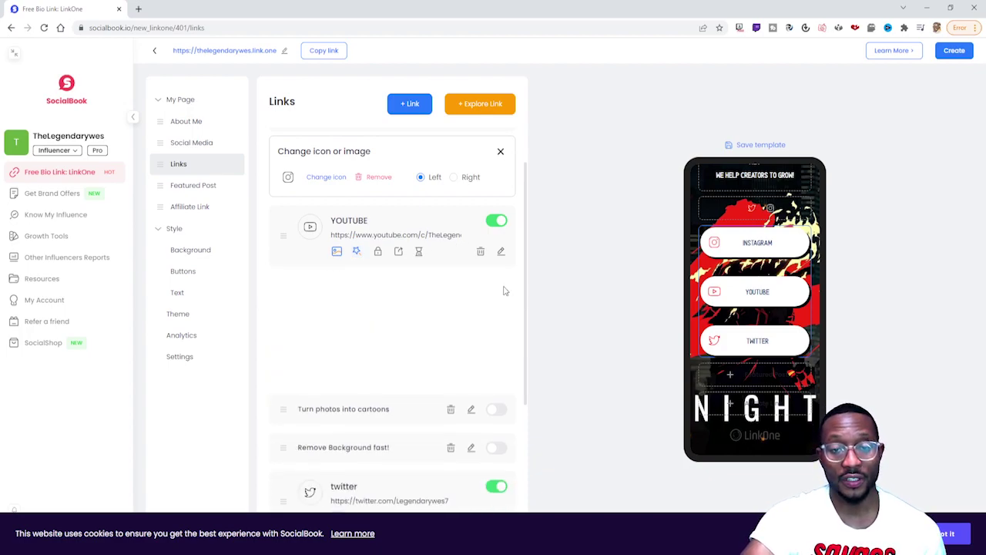
Apply the Wobble animation to the Instagram link and close its open option sections
scroll(453, 217, up, 1)
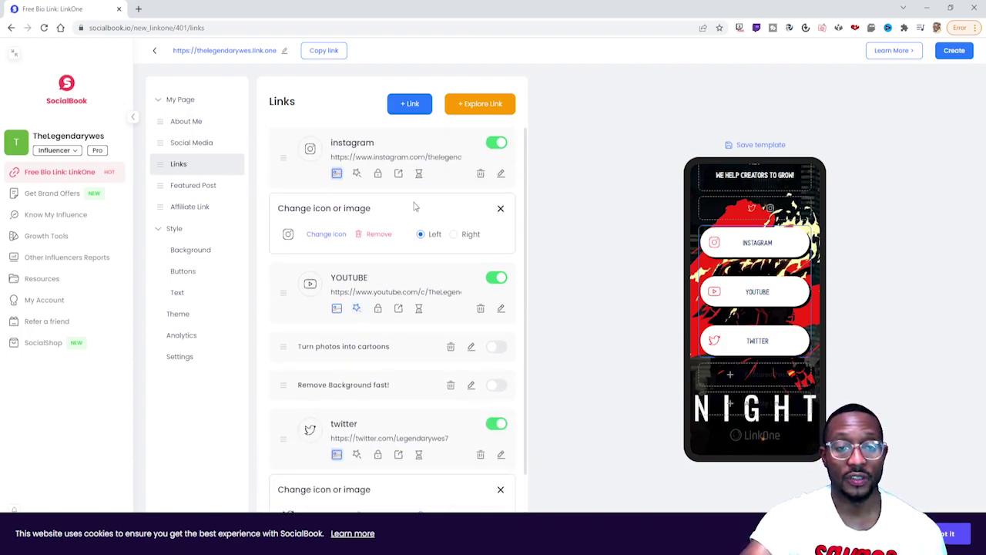
click(501, 209)
click(356, 173)
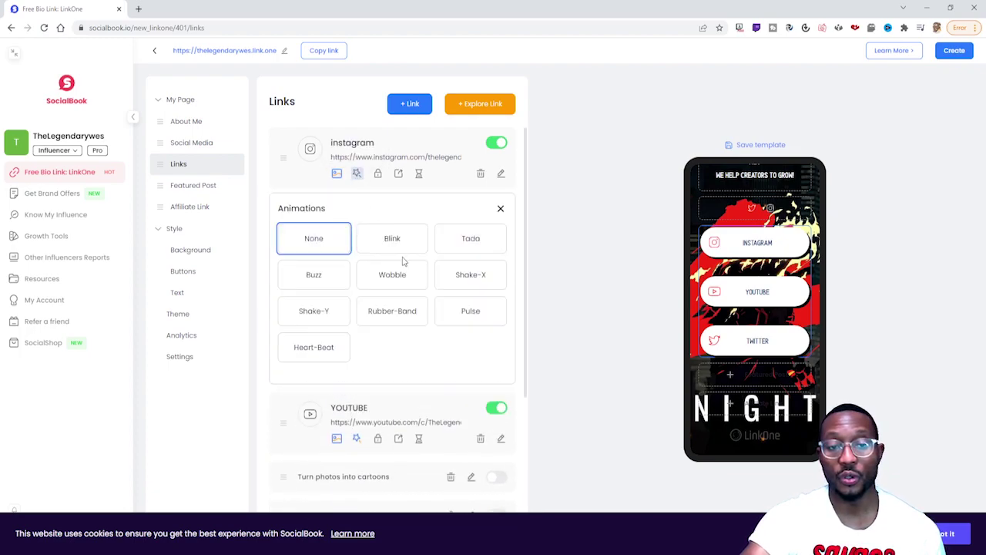
click(393, 248)
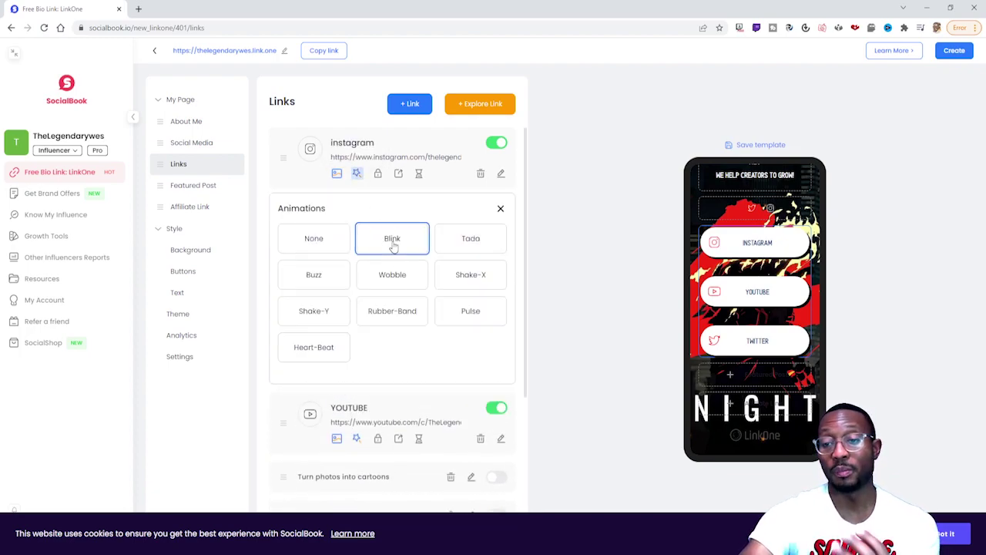
click(390, 286)
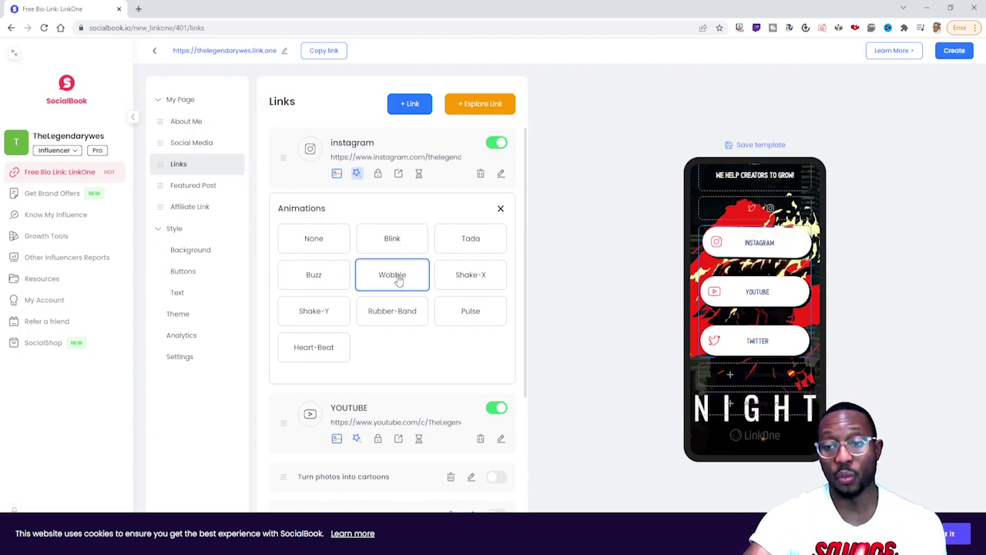
click(500, 210)
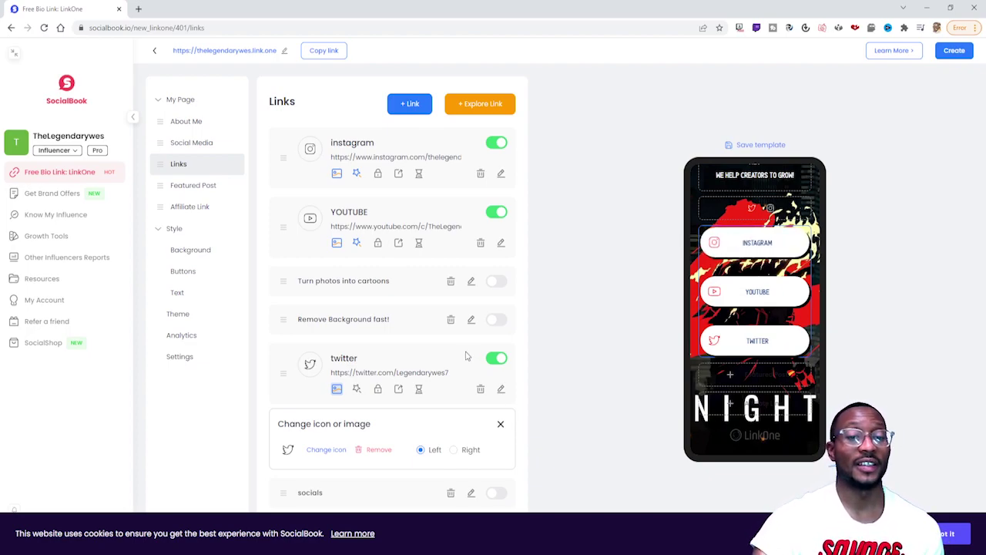
click(180, 193)
click(196, 210)
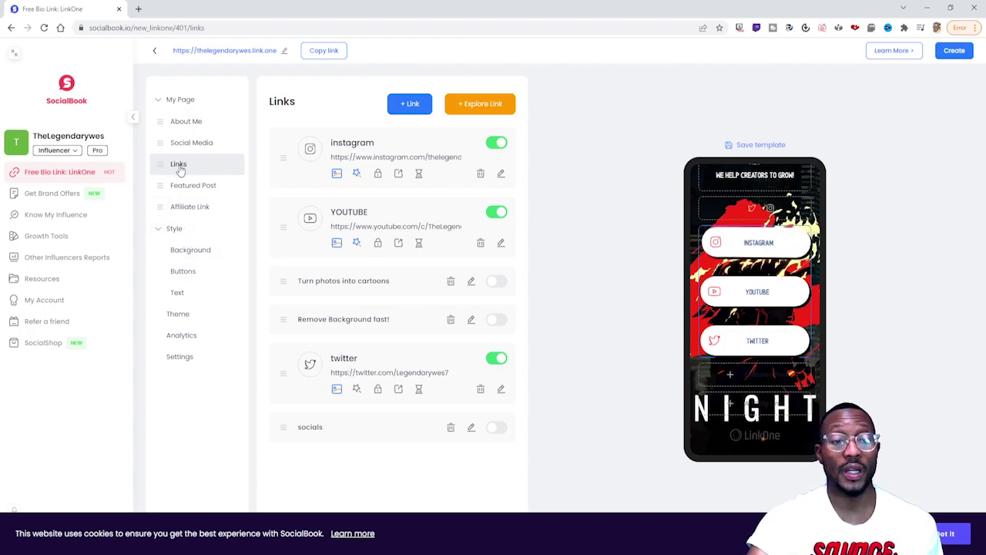
click(175, 228)
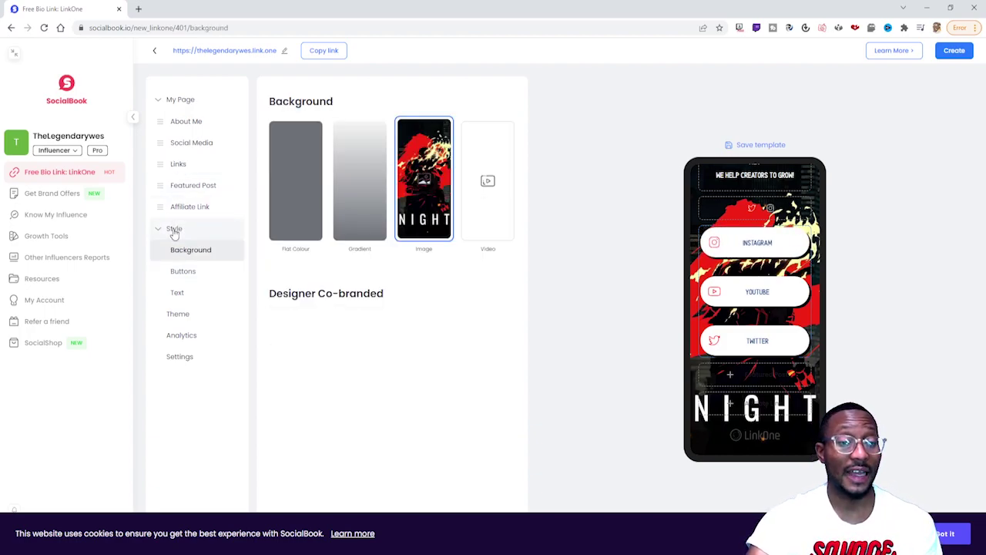
Try the square, rounded and pill-shaped Outline button styles and the rounded and square Hard shadow styles
click(199, 272)
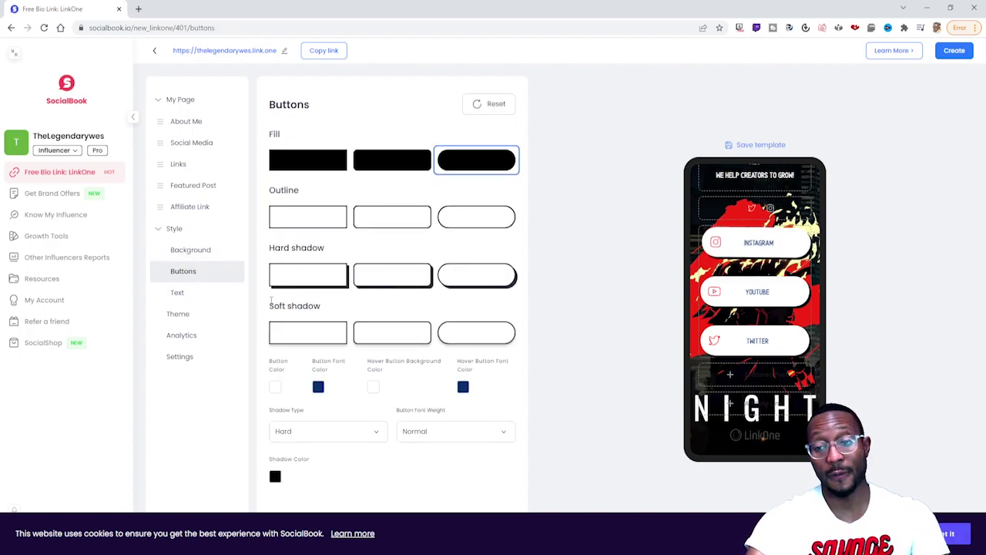
click(334, 223)
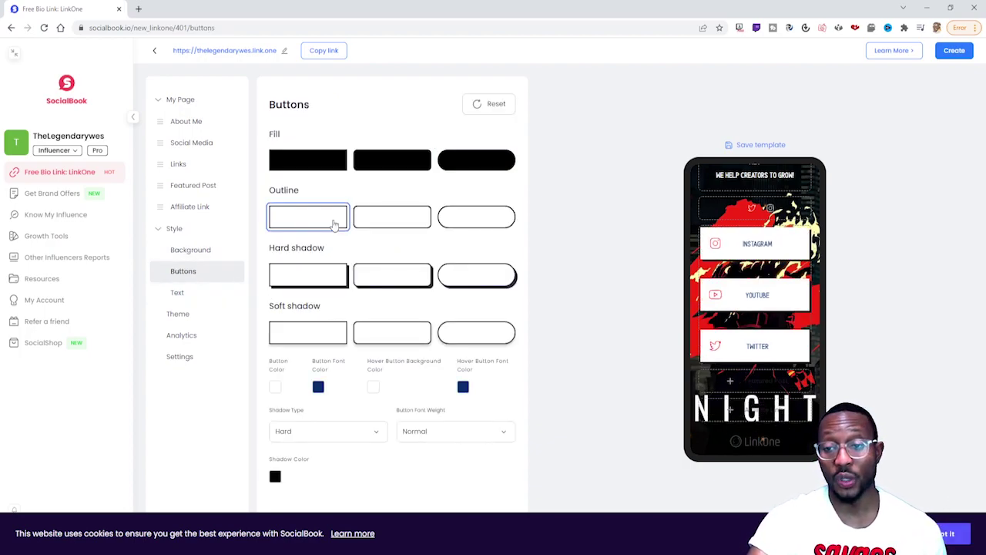
click(398, 223)
click(479, 224)
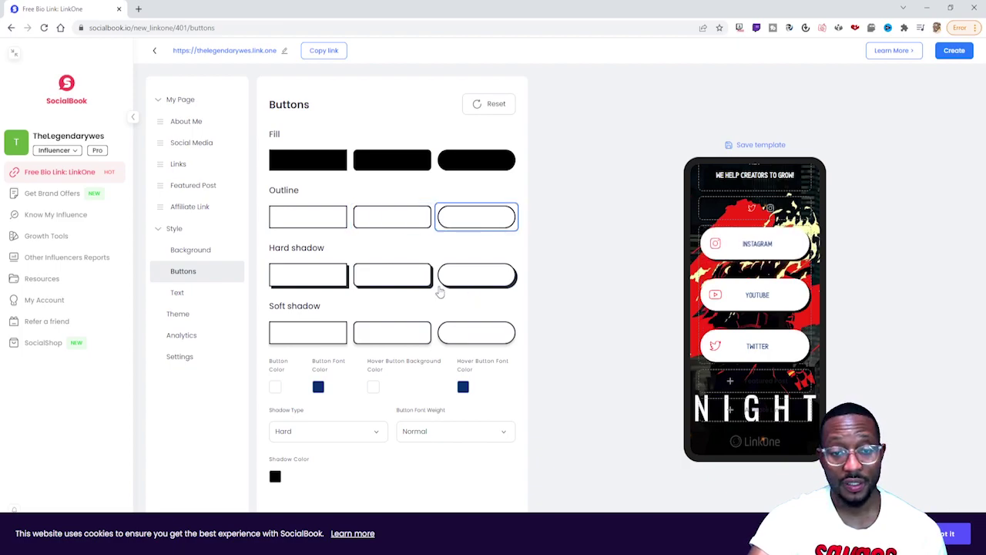
click(410, 288)
click(313, 281)
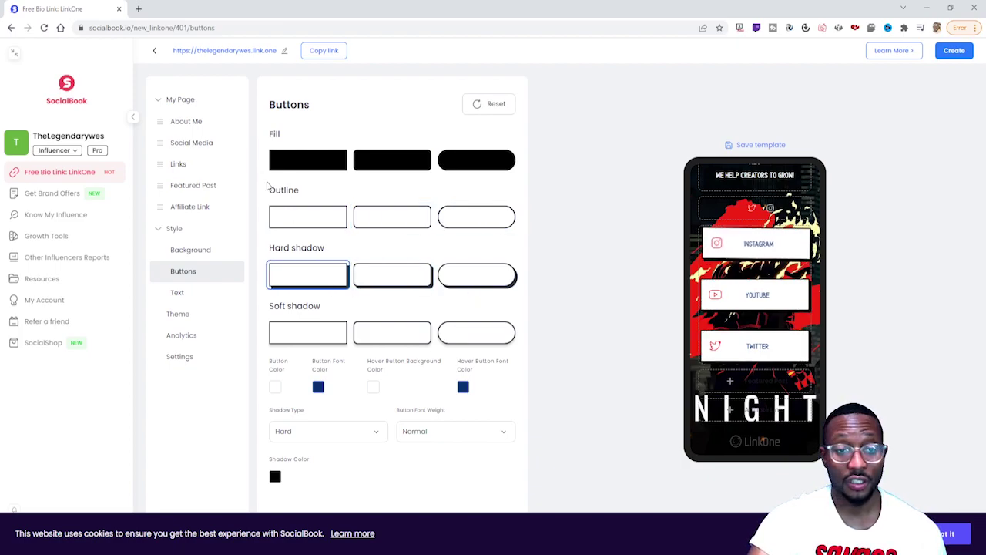
Try the square Fill and the Outline button styles, and set the link buttons to the pill-shaped Hard shadow style
click(290, 163)
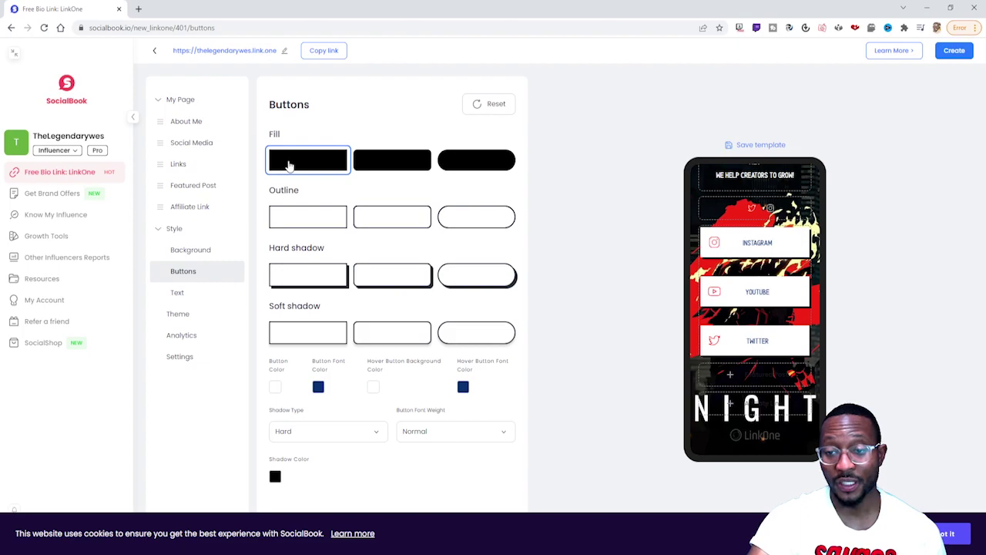
click(408, 177)
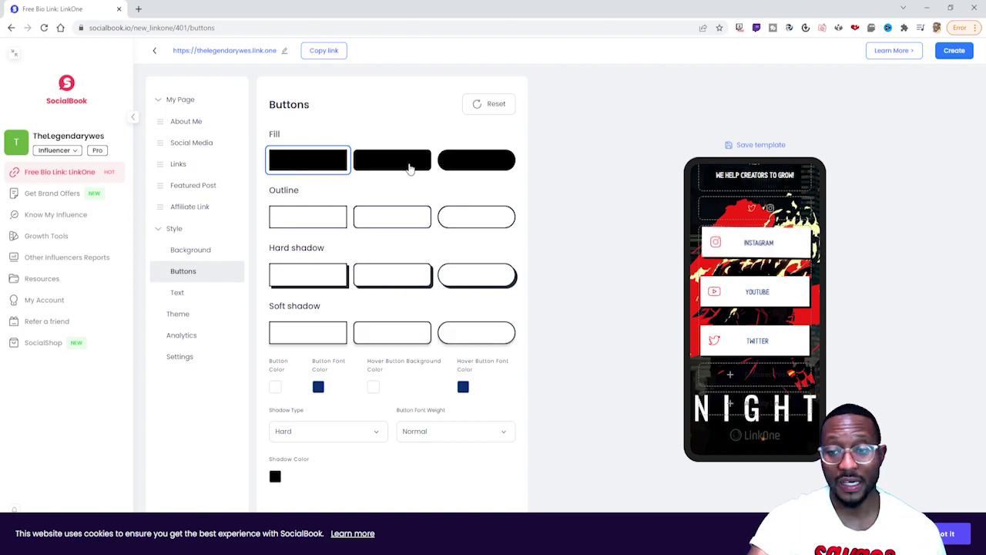
click(293, 224)
click(385, 215)
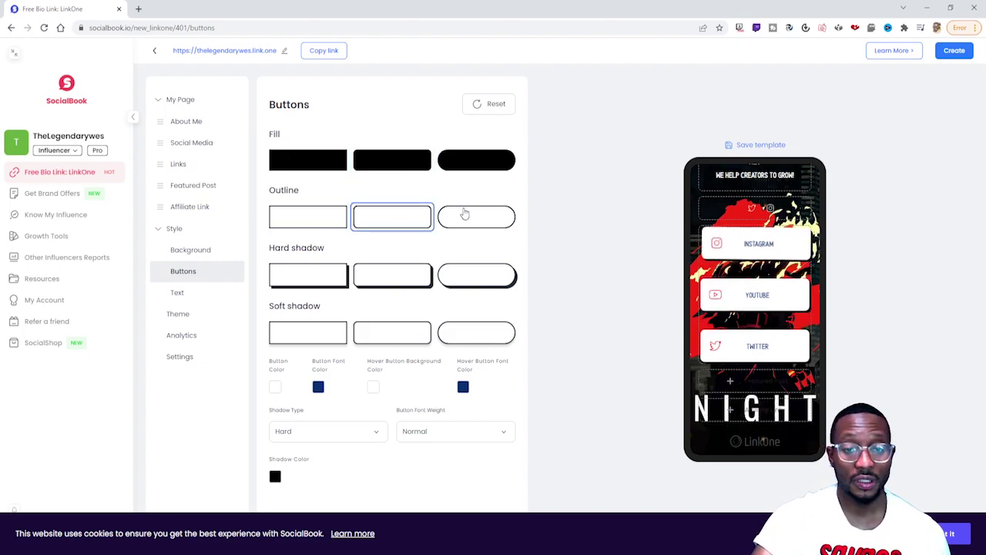
click(465, 215)
click(455, 288)
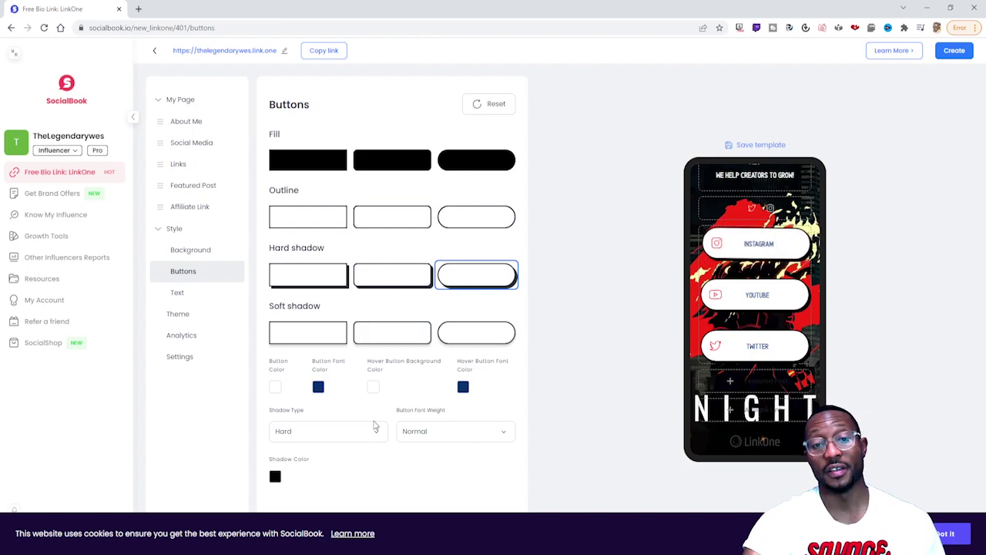
Try a flat colour and a gradient page background, and check the image and video upload options
click(190, 254)
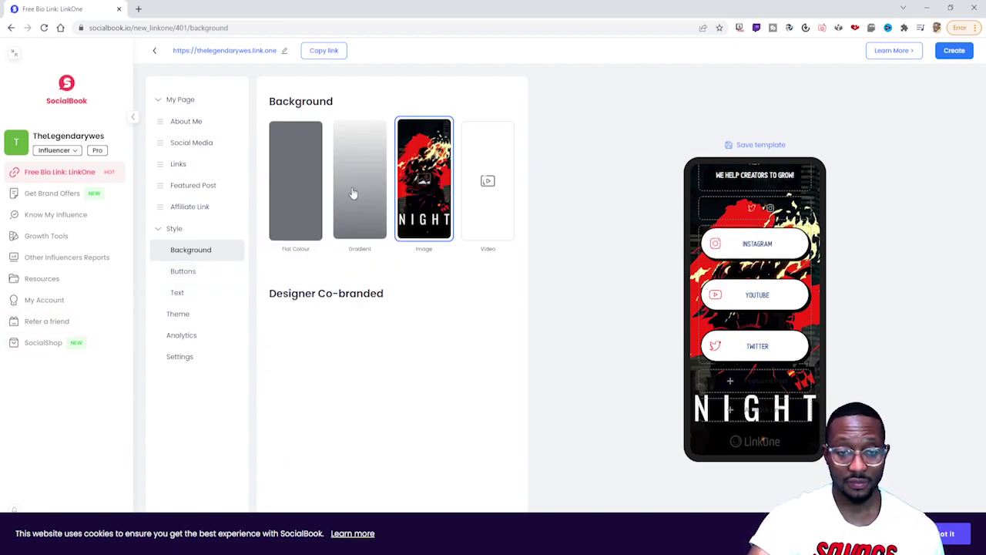
click(294, 210)
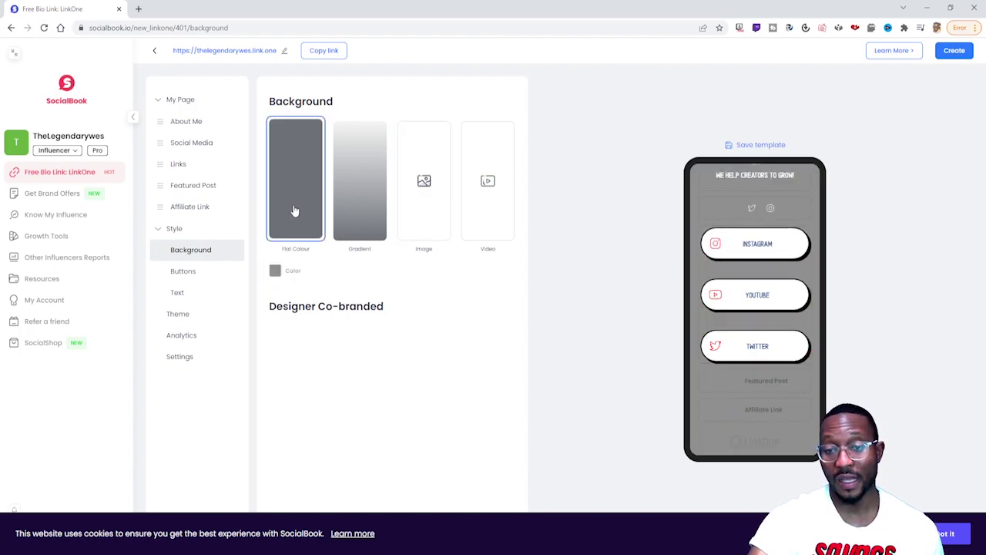
click(358, 200)
click(440, 206)
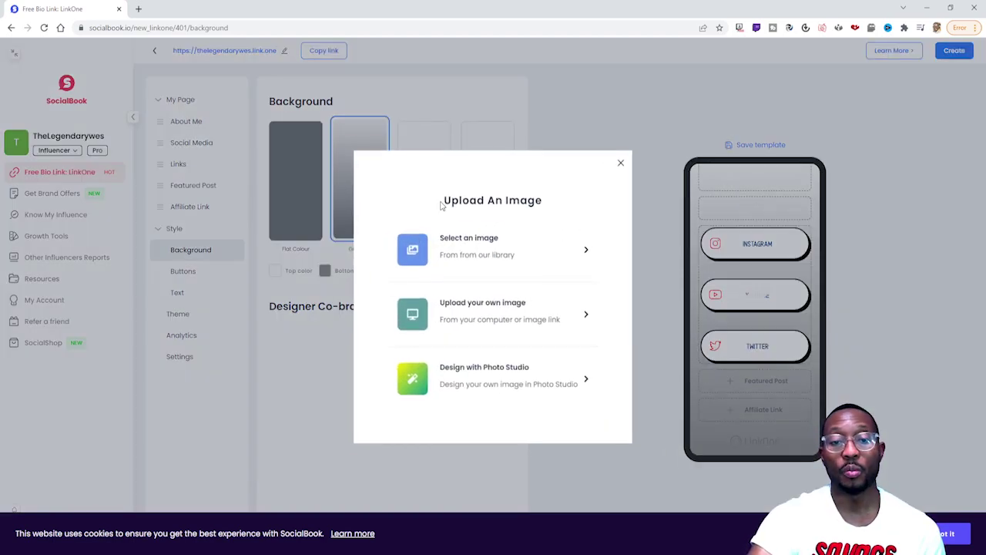
click(623, 163)
click(419, 180)
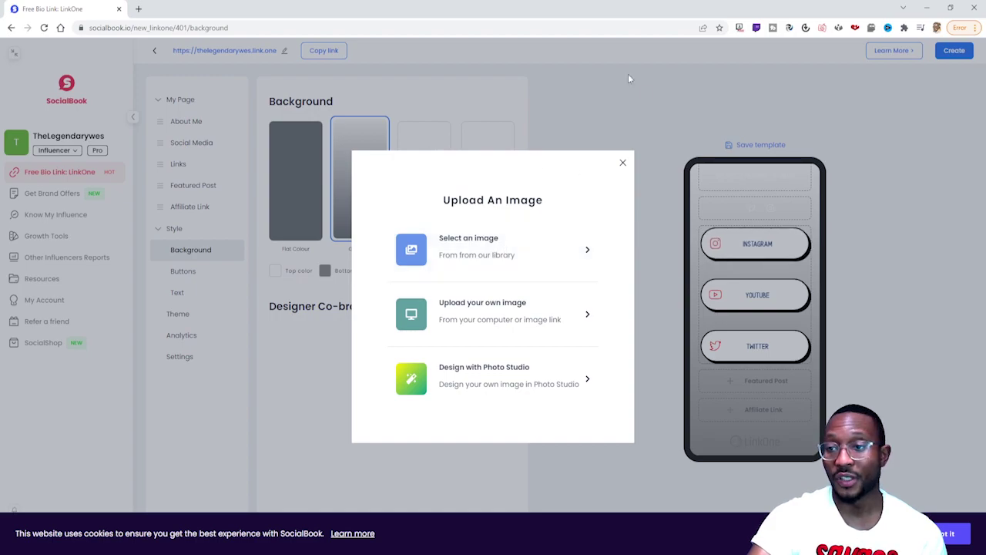
click(623, 163)
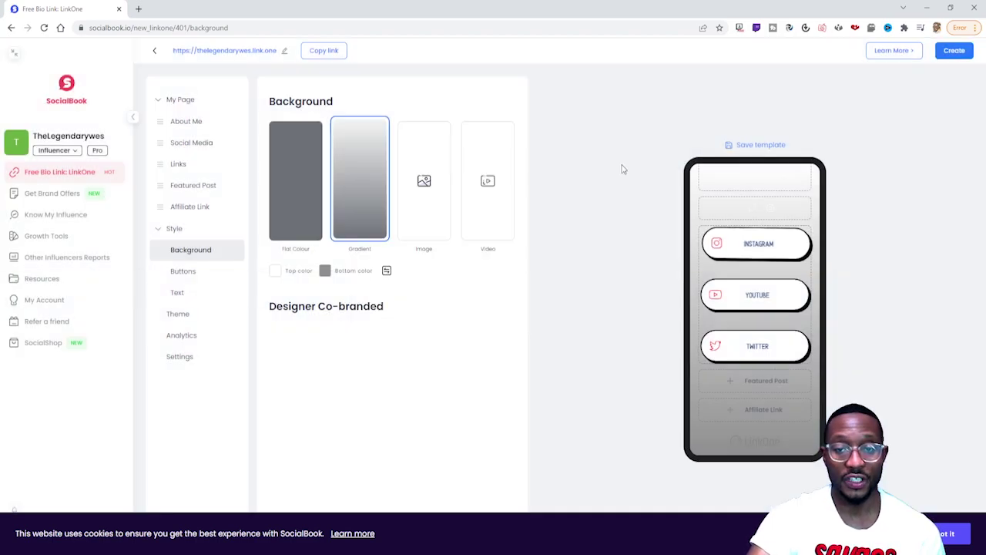
click(496, 210)
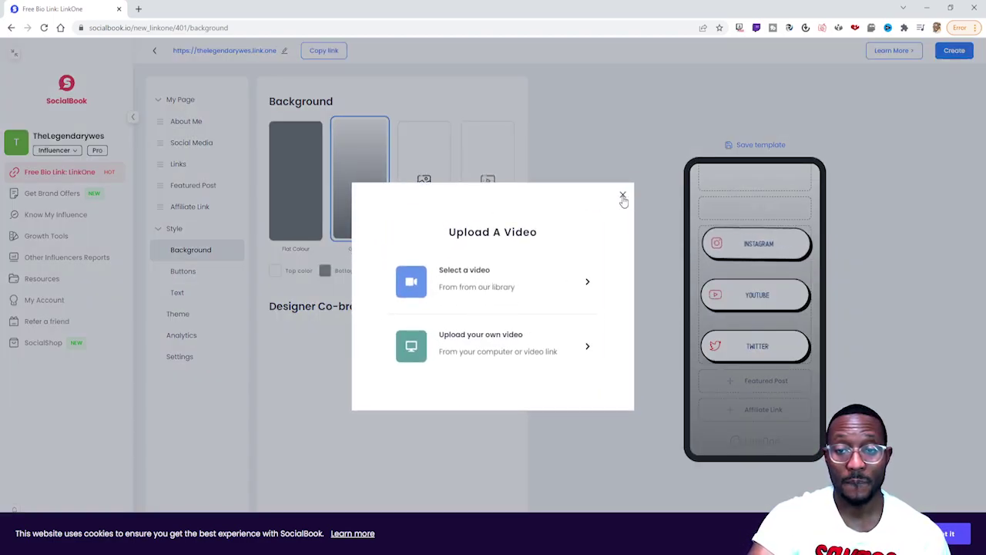
click(622, 195)
Try the library photo of a woman standing in front of a house as the page background
click(423, 198)
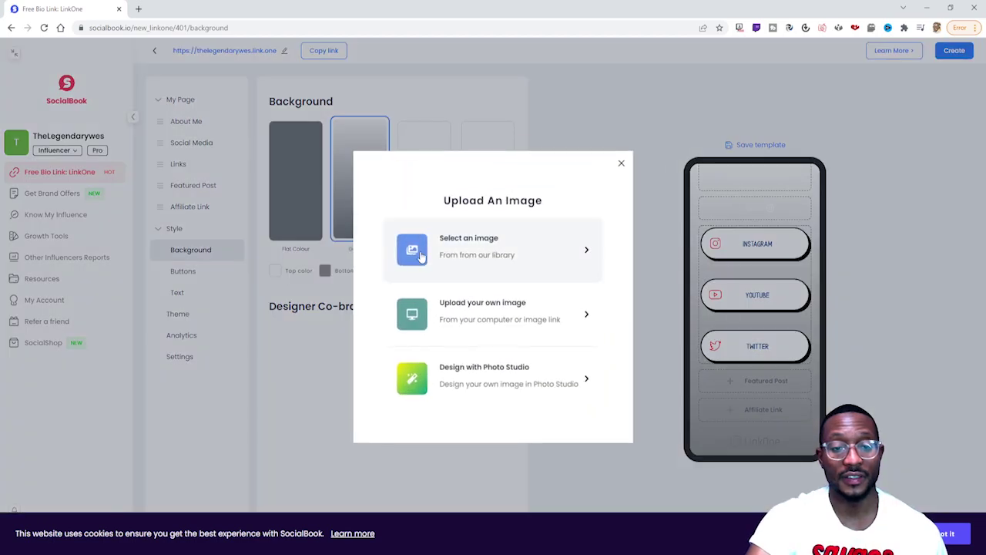
click(488, 257)
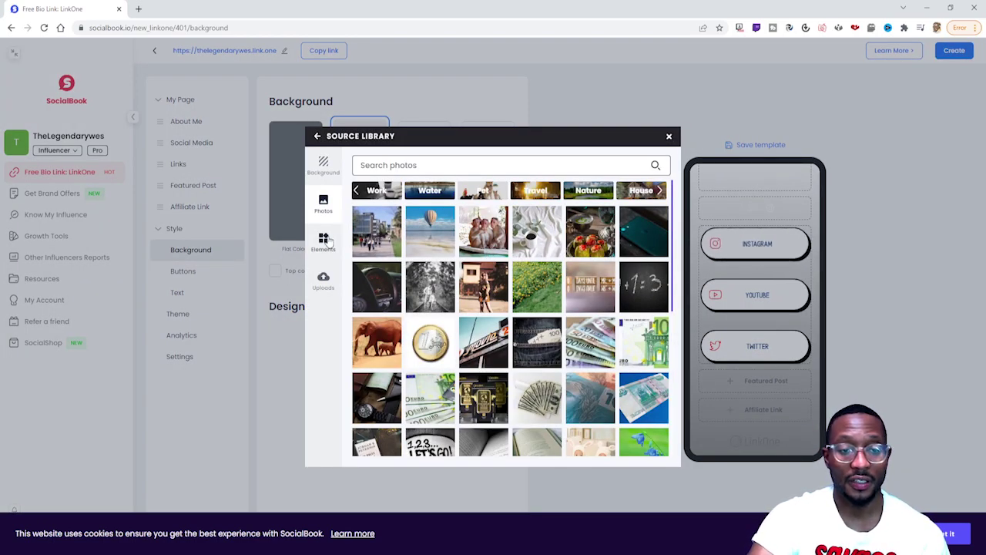
click(487, 291)
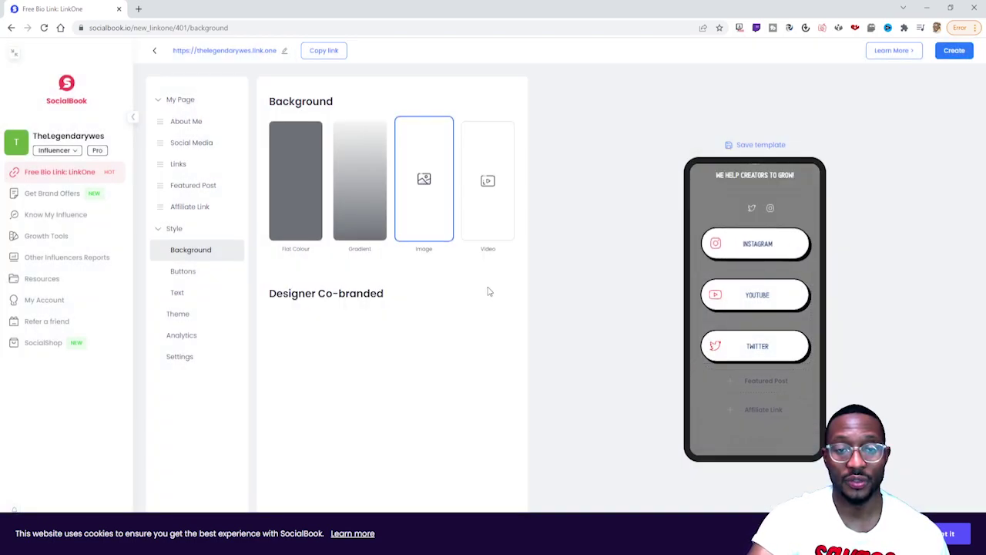
Set the page background to the previously uploaded red-and-black NIGHT image
click(428, 191)
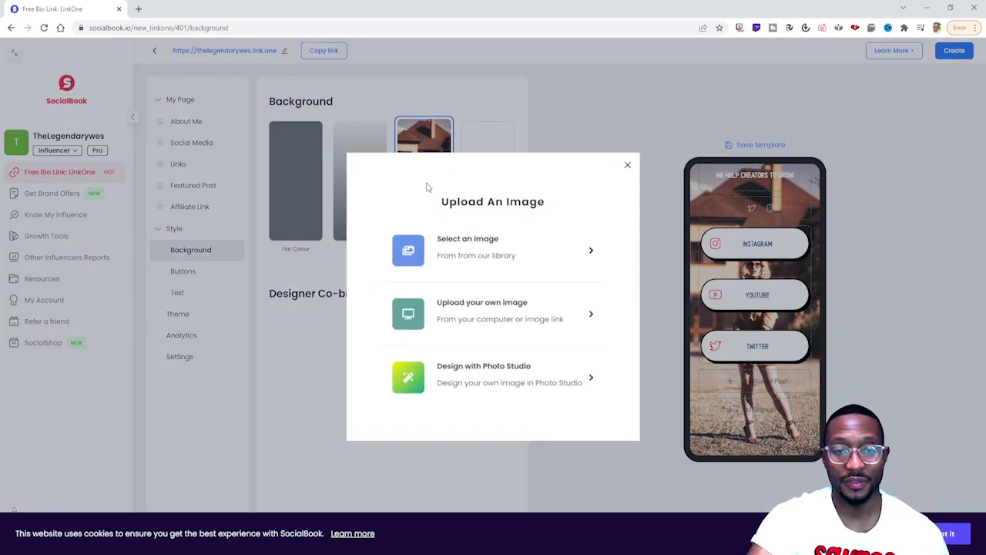
click(484, 308)
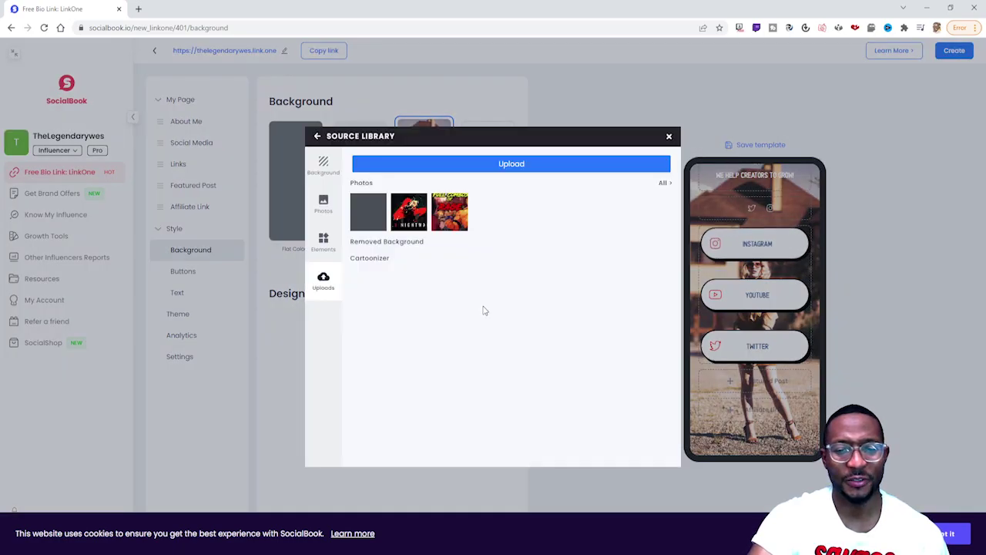
click(419, 222)
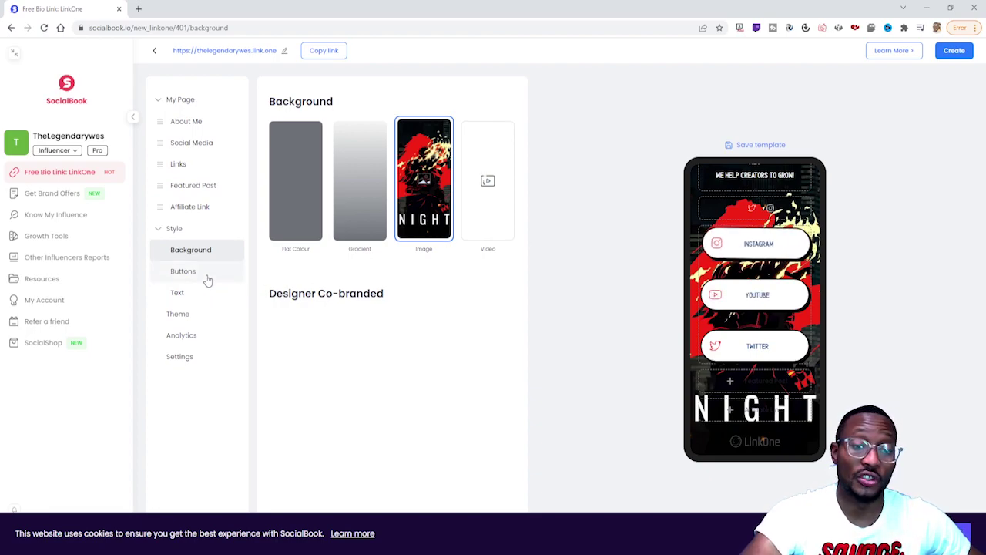
Browse the text fonts and set the page's font colour to red (FF0000)
click(180, 300)
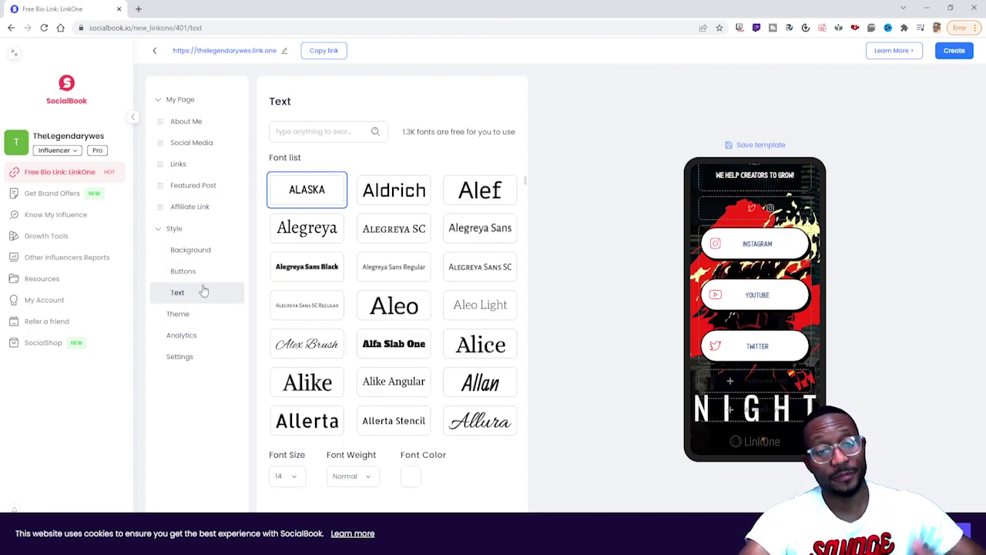
scroll(359, 299, down, 5)
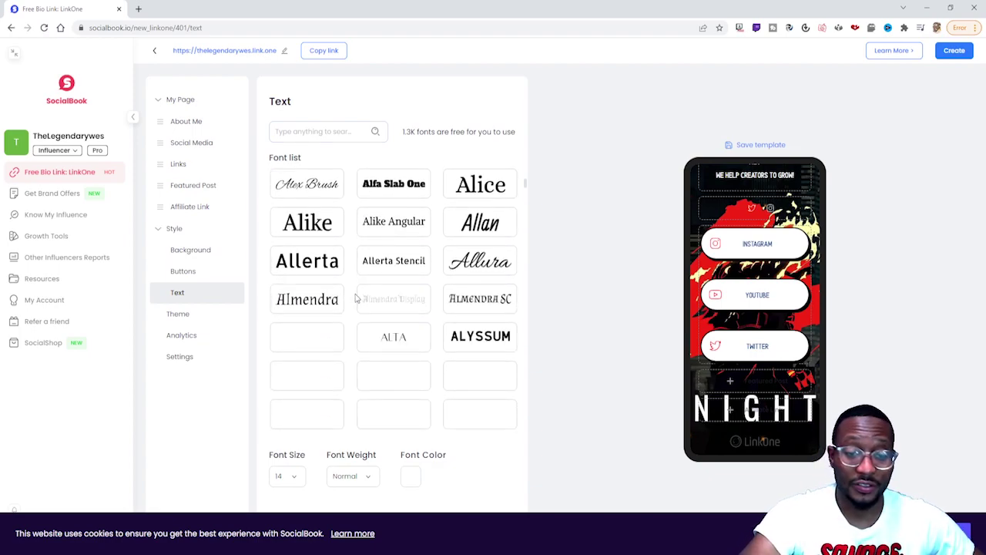
click(411, 478)
click(502, 330)
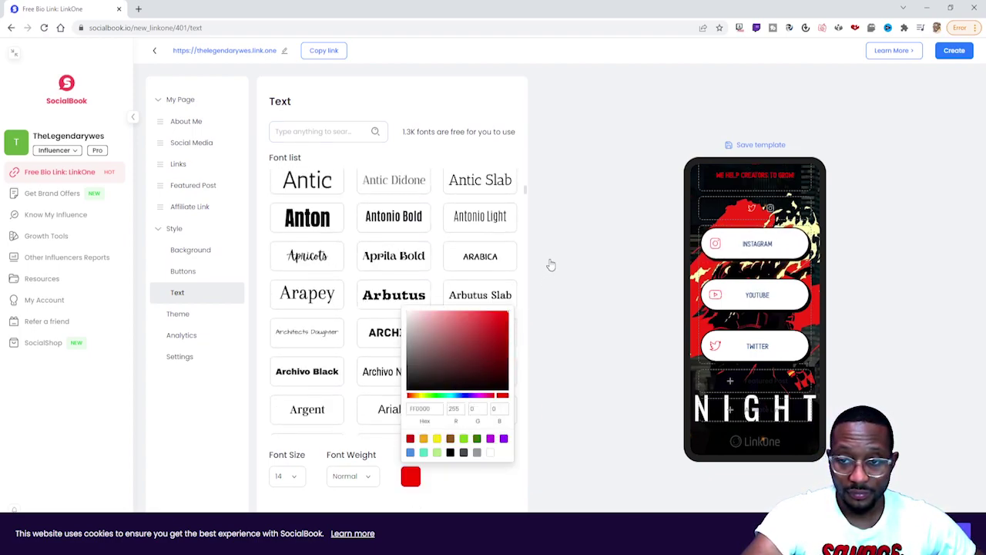
click(210, 320)
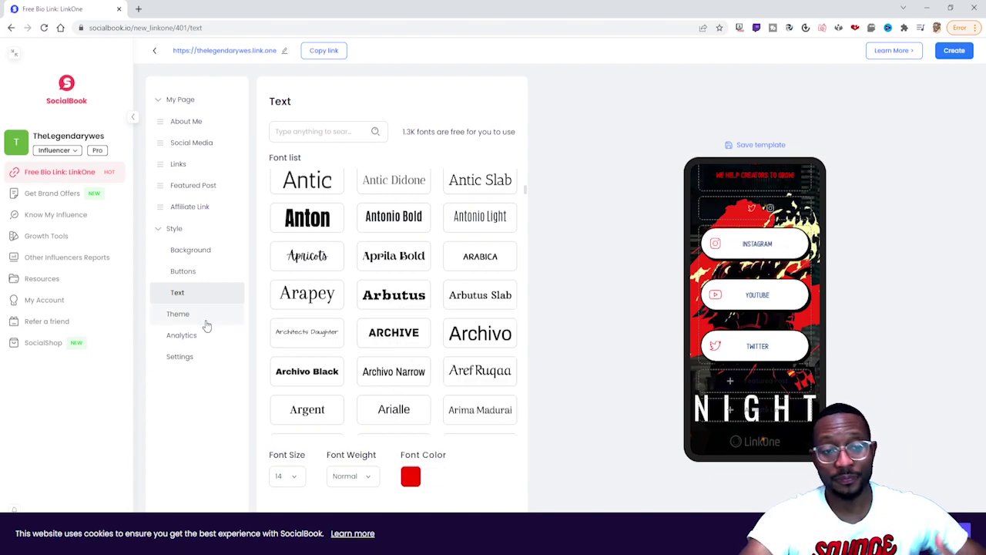
Look through the system themes, own templates and own applications, and preview the free system theme "real"
click(205, 322)
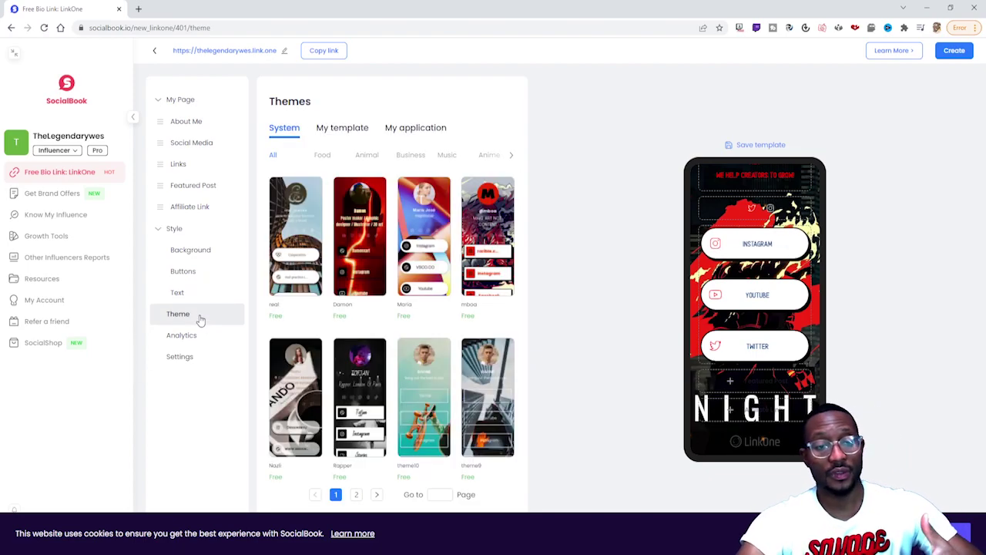
click(349, 129)
click(420, 129)
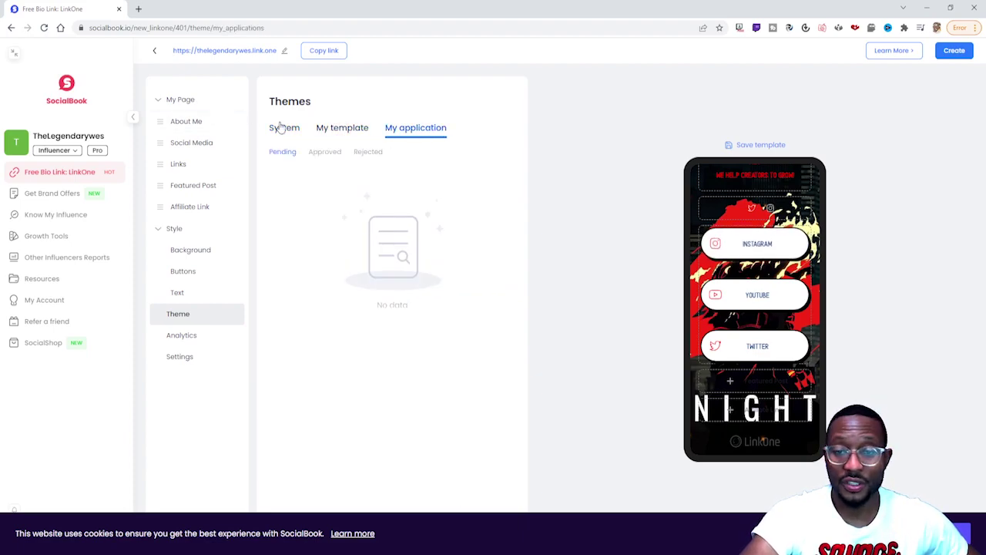
click(281, 129)
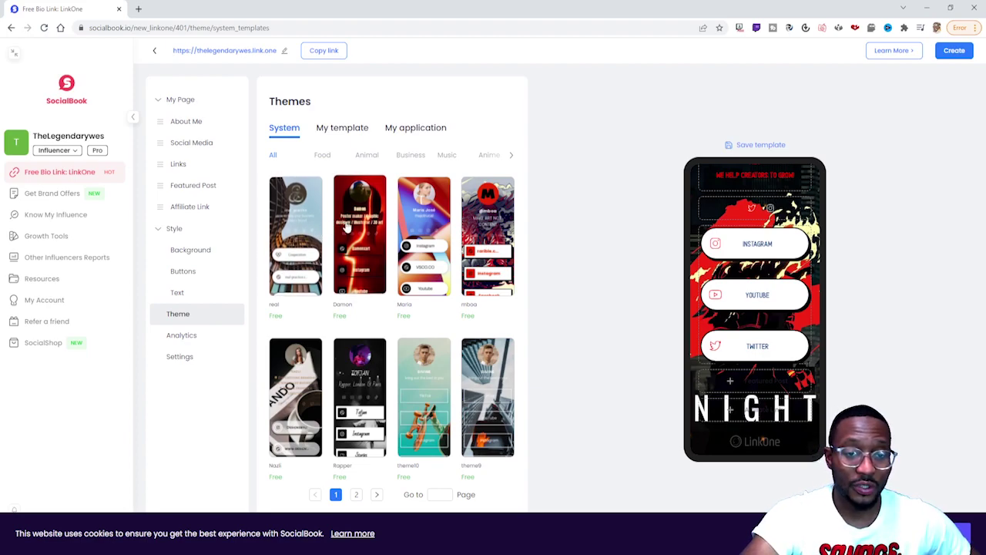
click(298, 234)
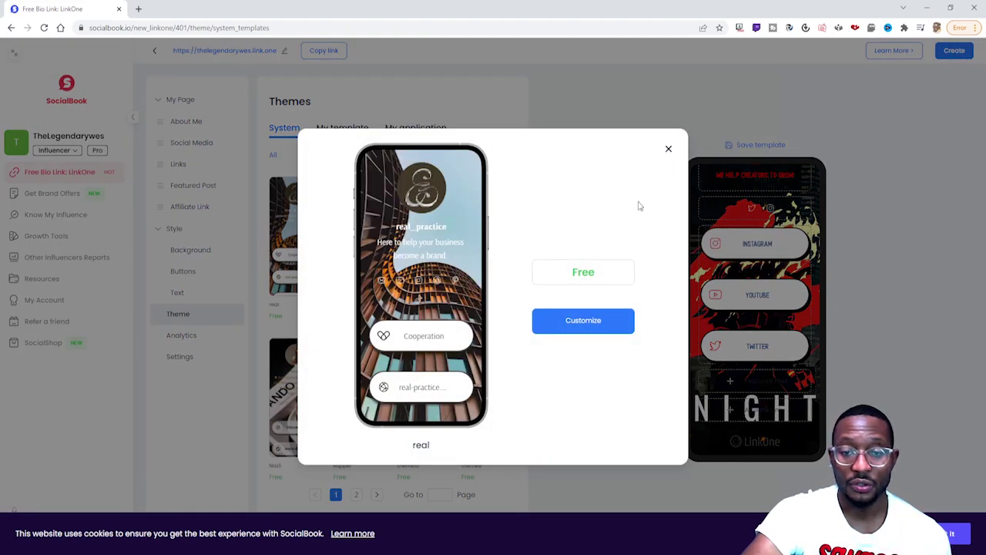
Close the theme preview, check the page's analytics, and return to the list of links
click(668, 149)
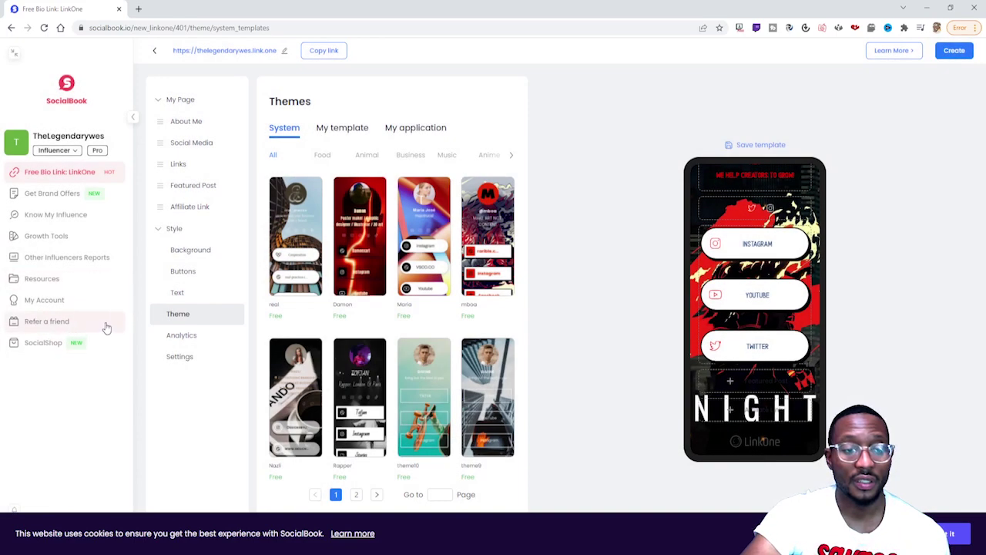
click(191, 339)
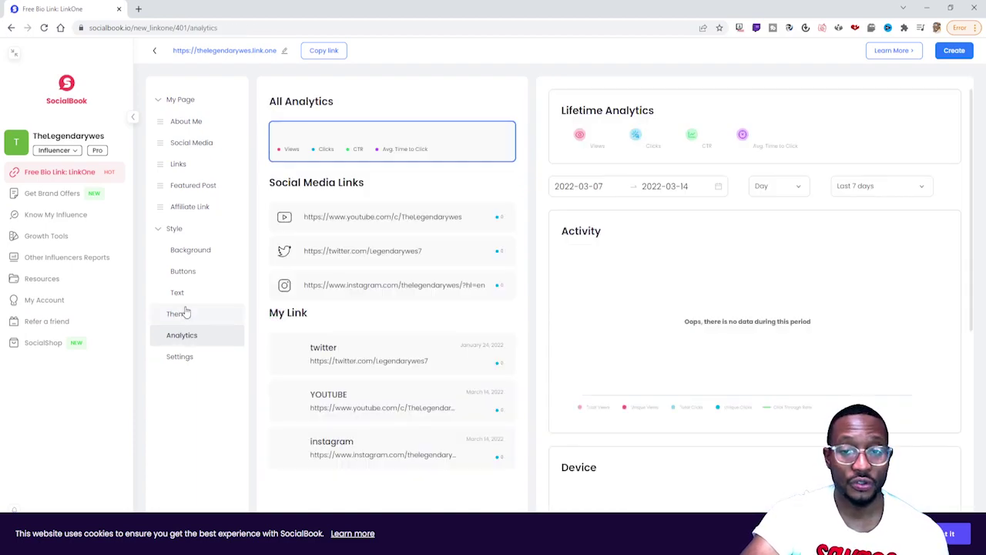
click(185, 312)
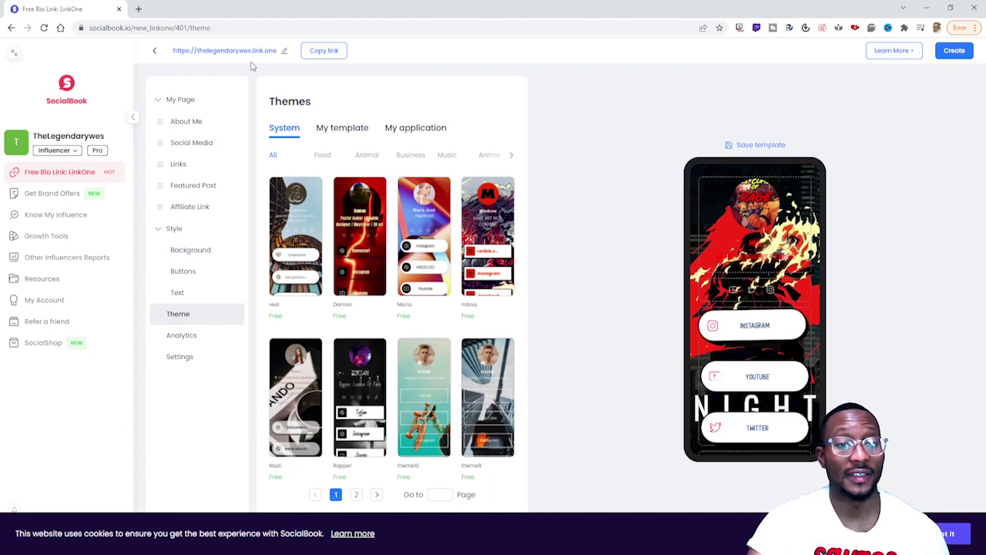
click(180, 165)
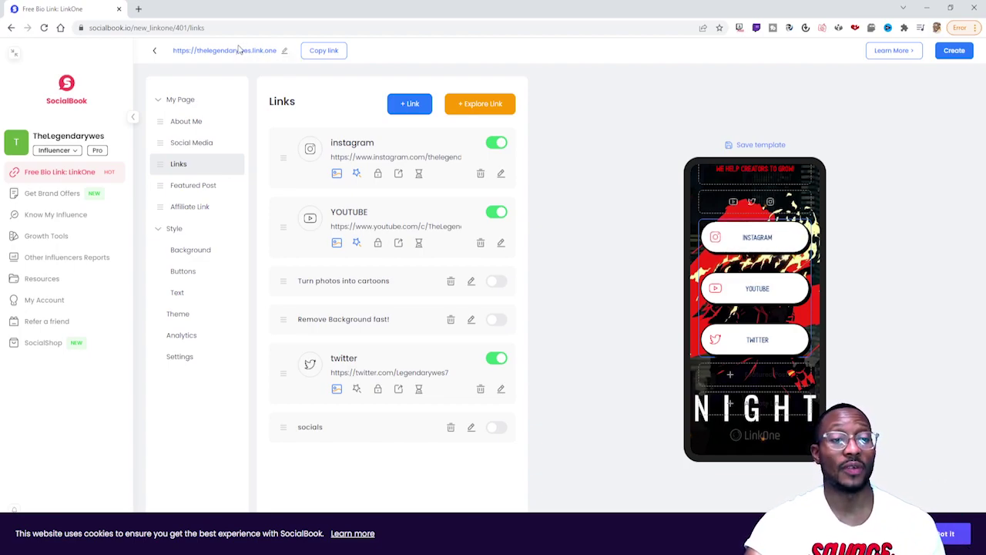
Examine the page's link name, page title and note settings without saving
click(284, 52)
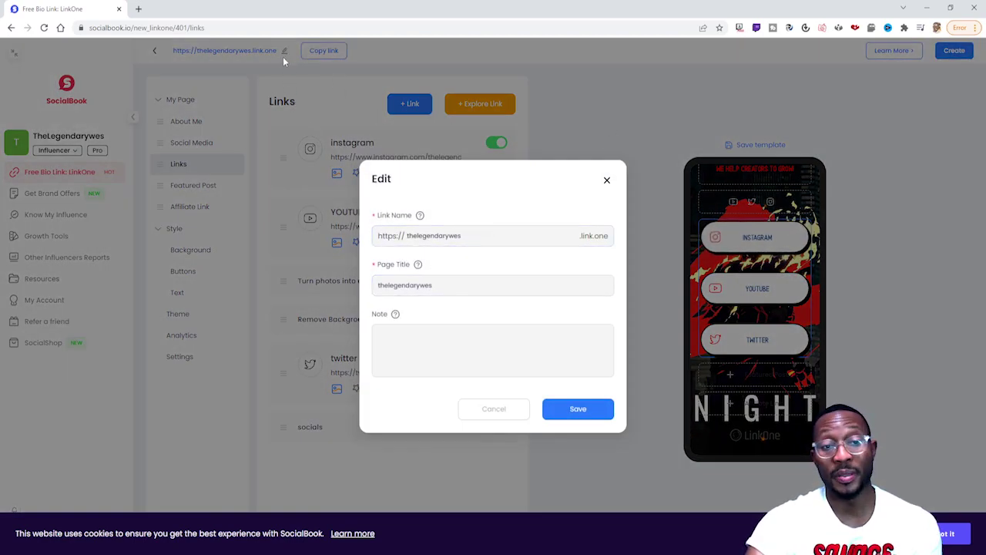
click(481, 237)
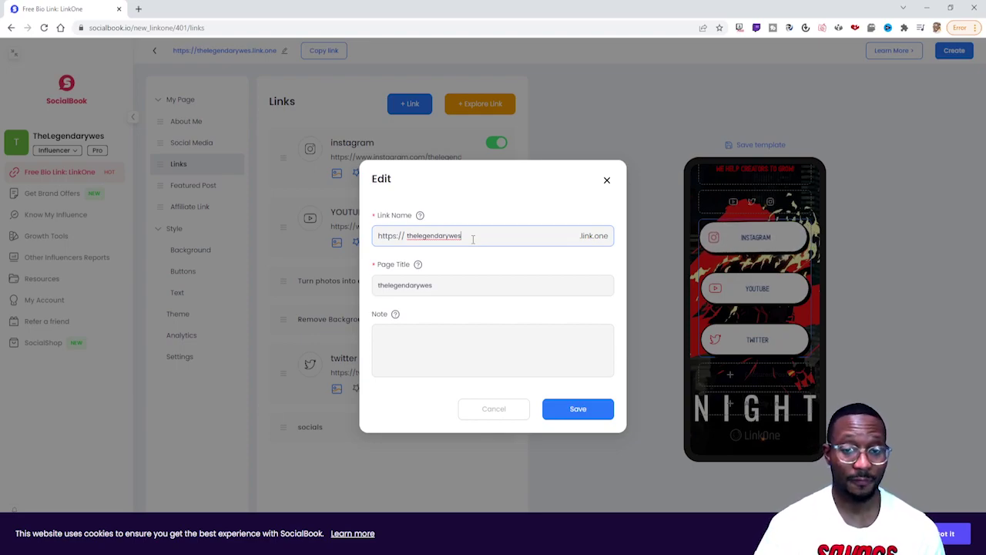
click(606, 181)
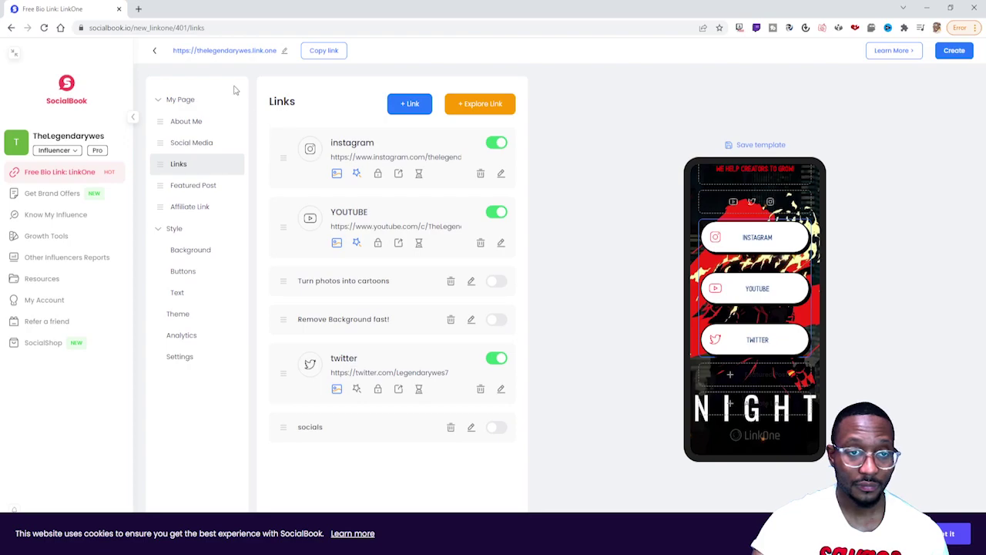
Save the page's existing link name and title settings, and copy the bio page link to the clipboard
click(284, 51)
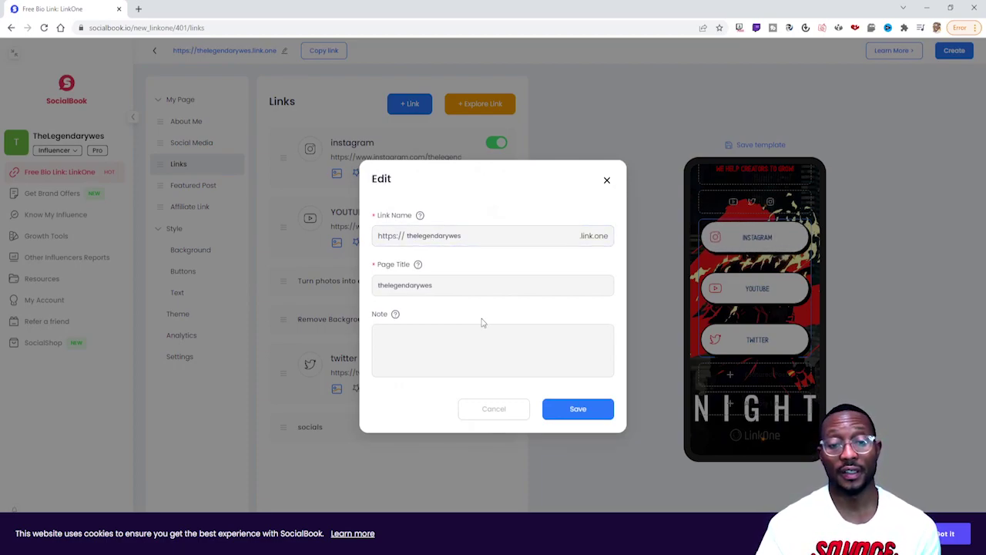
click(444, 238)
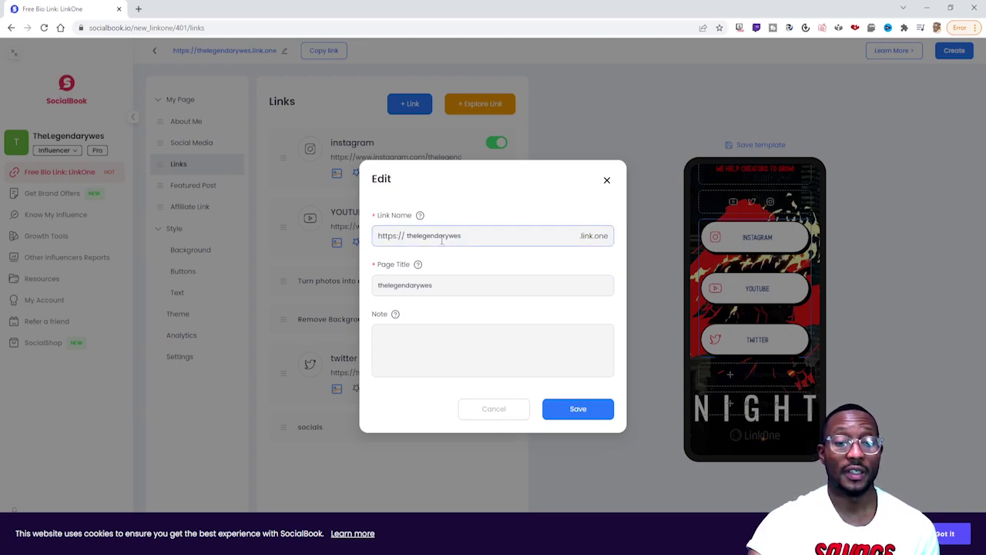
double_click(442, 238)
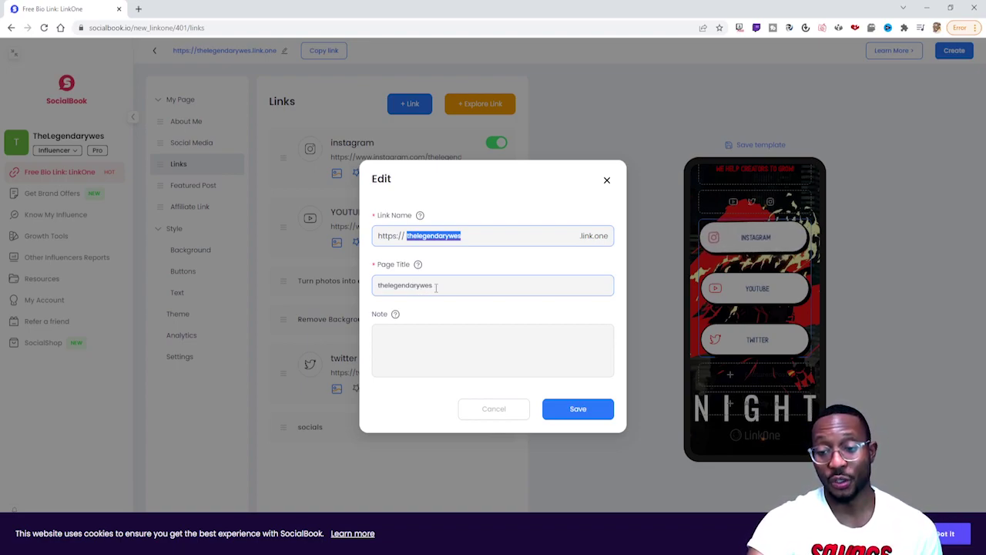
click(566, 416)
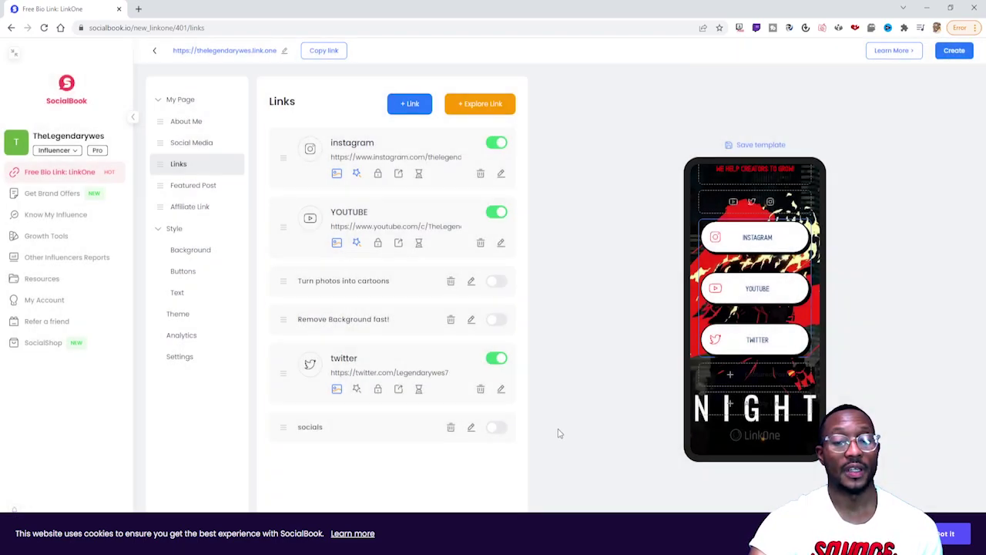
click(331, 50)
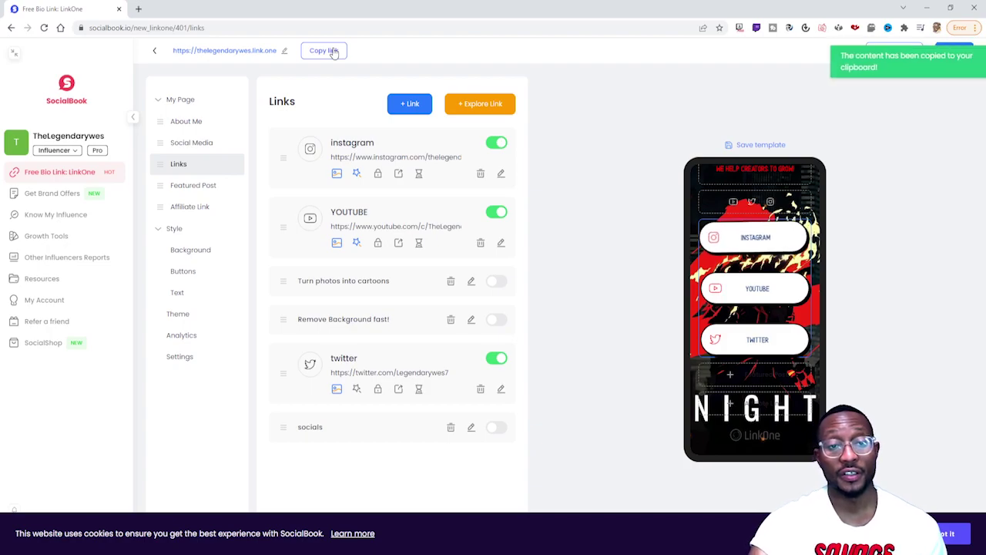